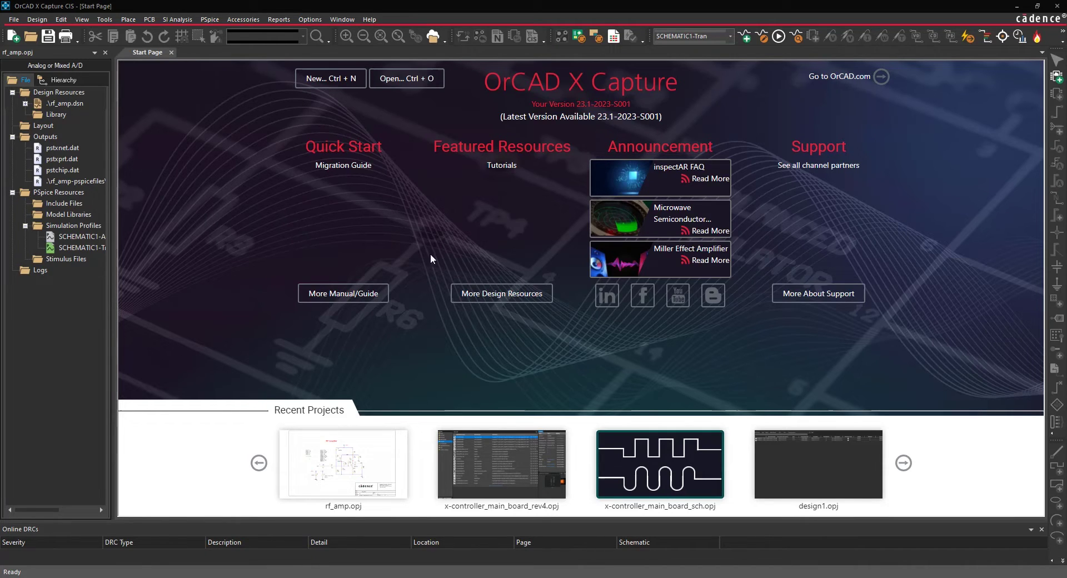
Step: Open the File menu to begin a new project
{"action": "left_click", "coordinate": [14, 21]}
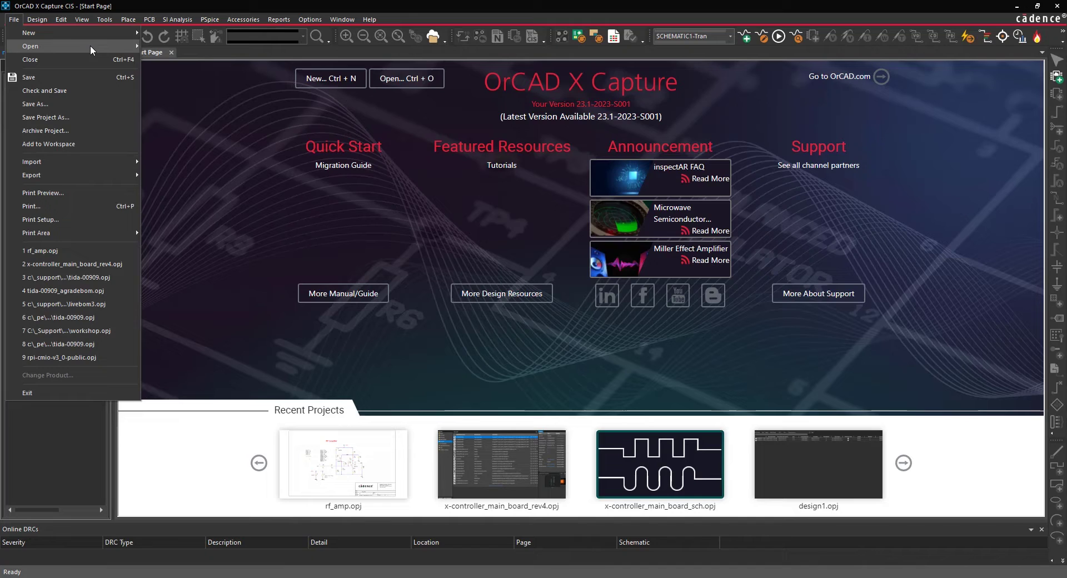
Step: Create a new project named trest123 with PSpice Simulation enabled
{"action": "mouse_move", "coordinate": [105, 29]}
{"action": "left_click", "coordinate": [176, 31]}
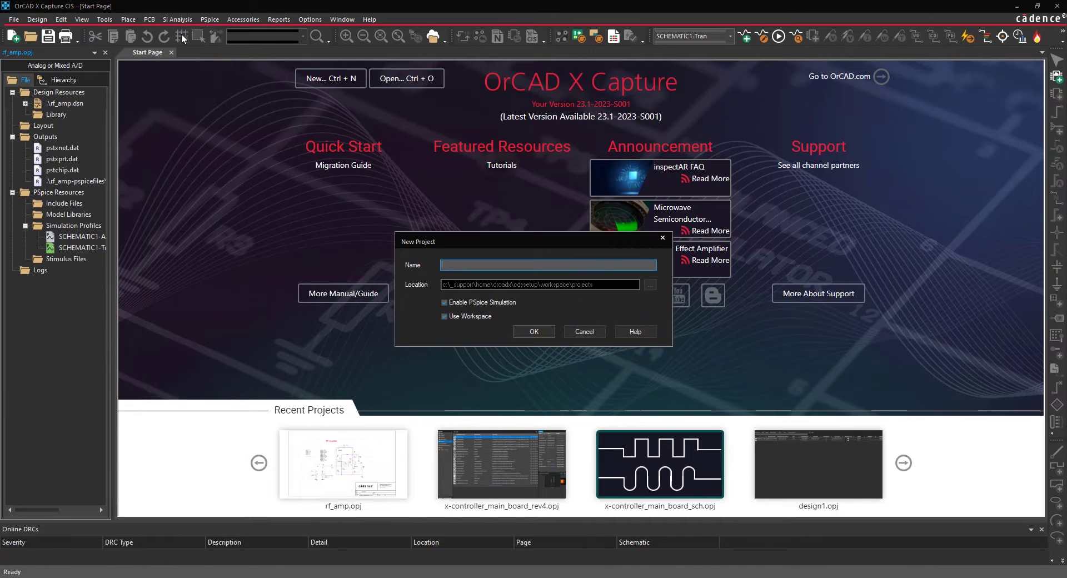
{"action": "left_click", "coordinate": [451, 302]}
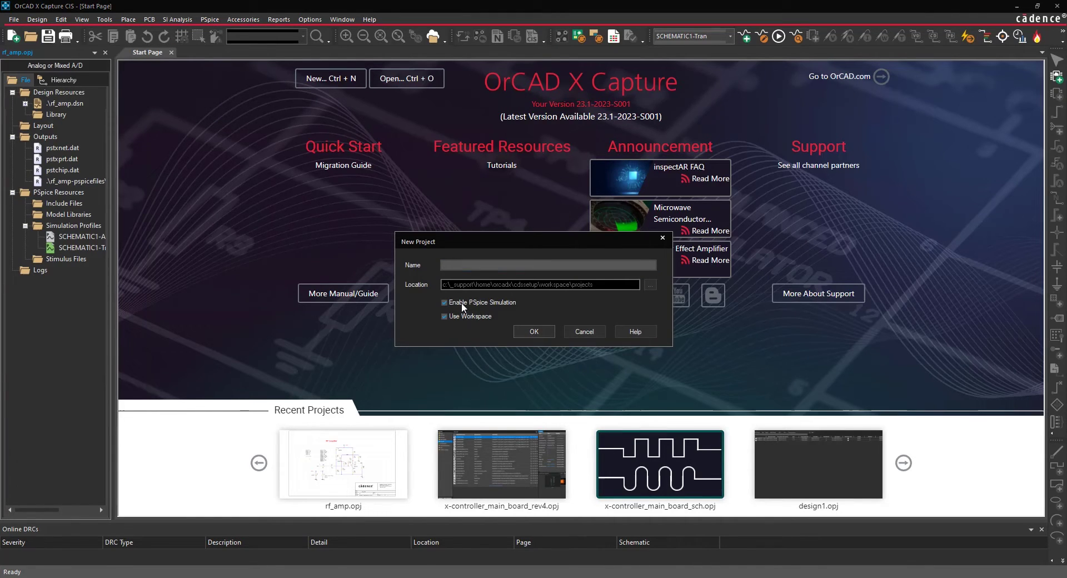
{"action": "left_click", "coordinate": [480, 264]}
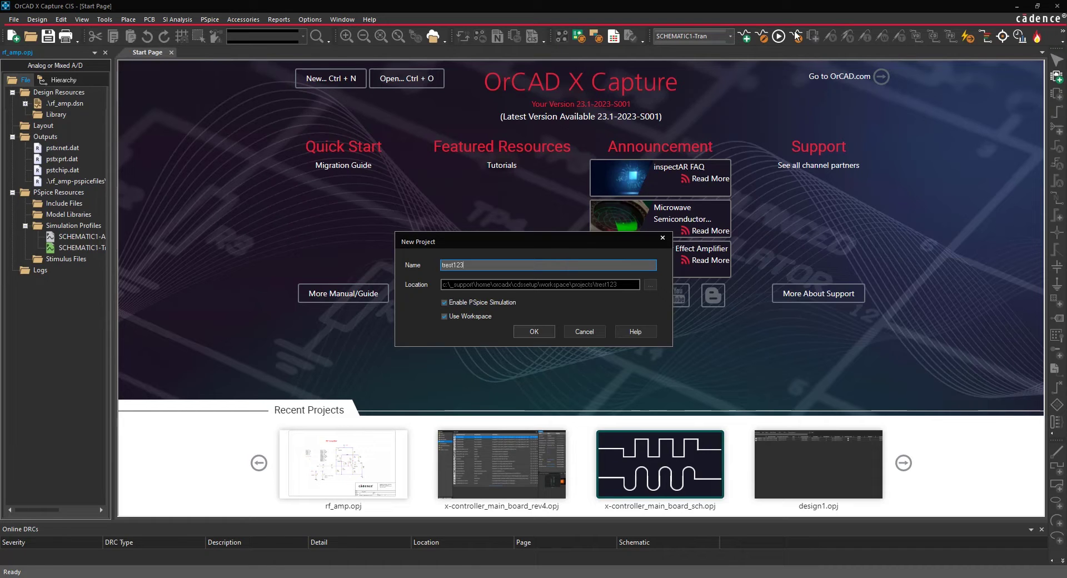
{"action": "left_click", "coordinate": [535, 332]}
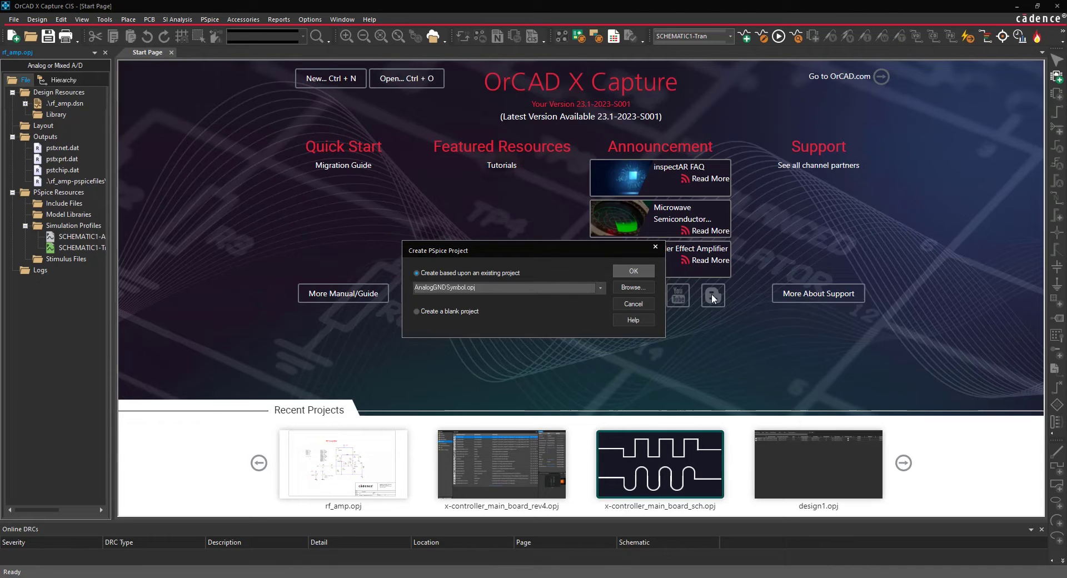
Step: Create trest123 from the AnalogGNDSymbol.opj template project
{"action": "left_click", "coordinate": [633, 272]}
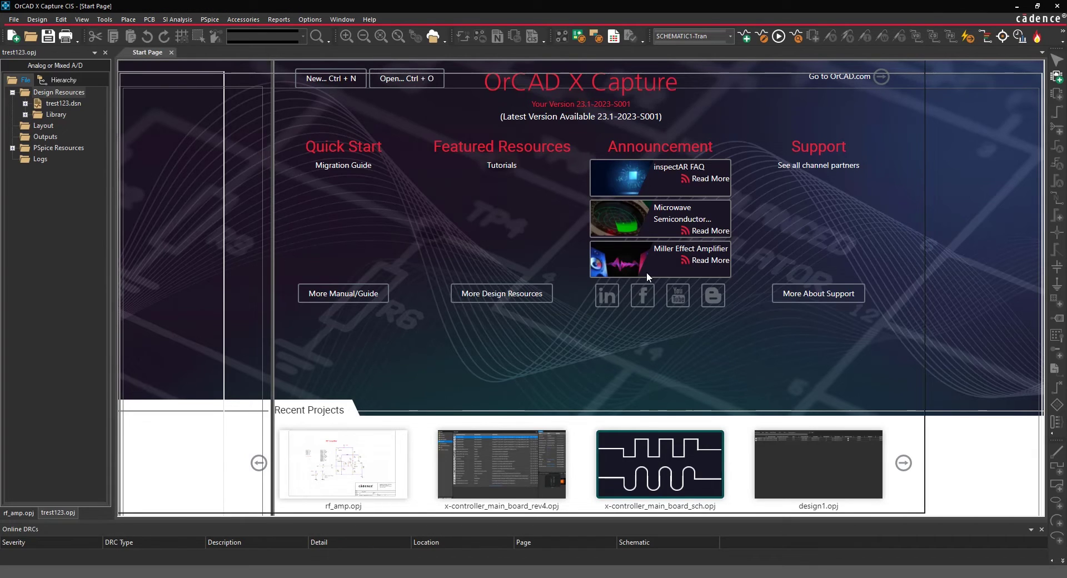
Step: Open PAGE1 under trest123.dsn > SCHEMATIC1 and inspect the GND_0 ground symbol
{"action": "left_click", "coordinate": [25, 104]}
{"action": "left_click", "coordinate": [38, 113]}
{"action": "double_click", "coordinate": [72, 124]}
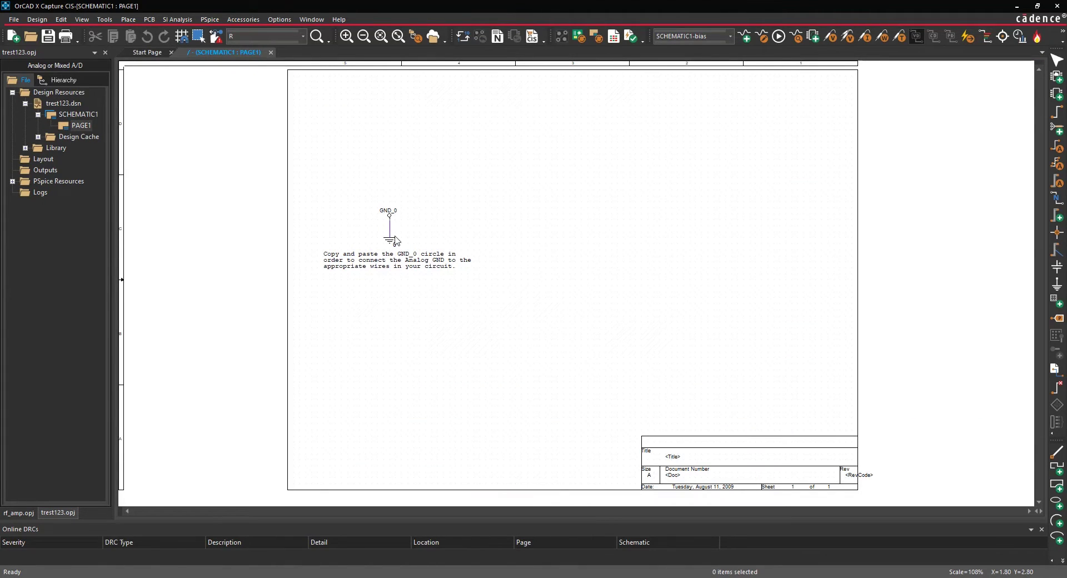
{"action": "scroll", "coordinate": [396, 241], "scroll_direction": "up", "scroll_amount": 1}
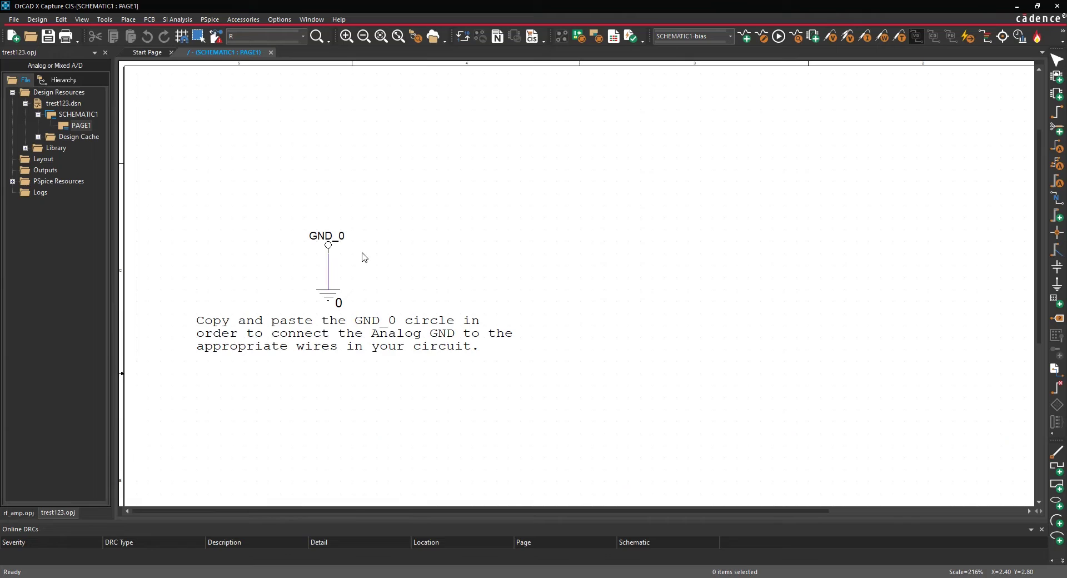
{"action": "left_click", "coordinate": [328, 303]}
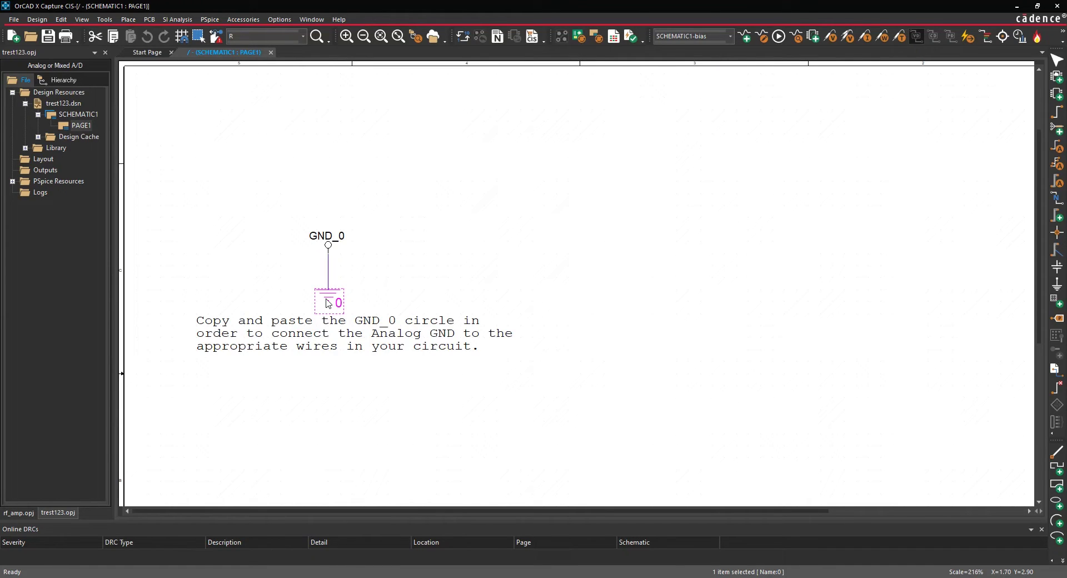
{"action": "left_click", "coordinate": [490, 257]}
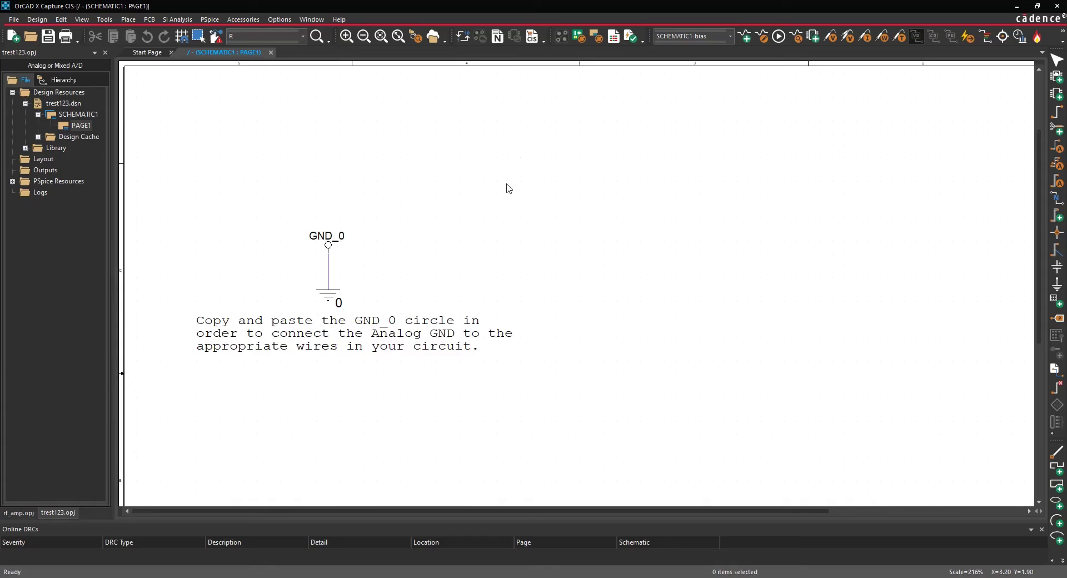
{"action": "scroll", "coordinate": [503, 194], "scroll_direction": "down", "scroll_amount": 2}
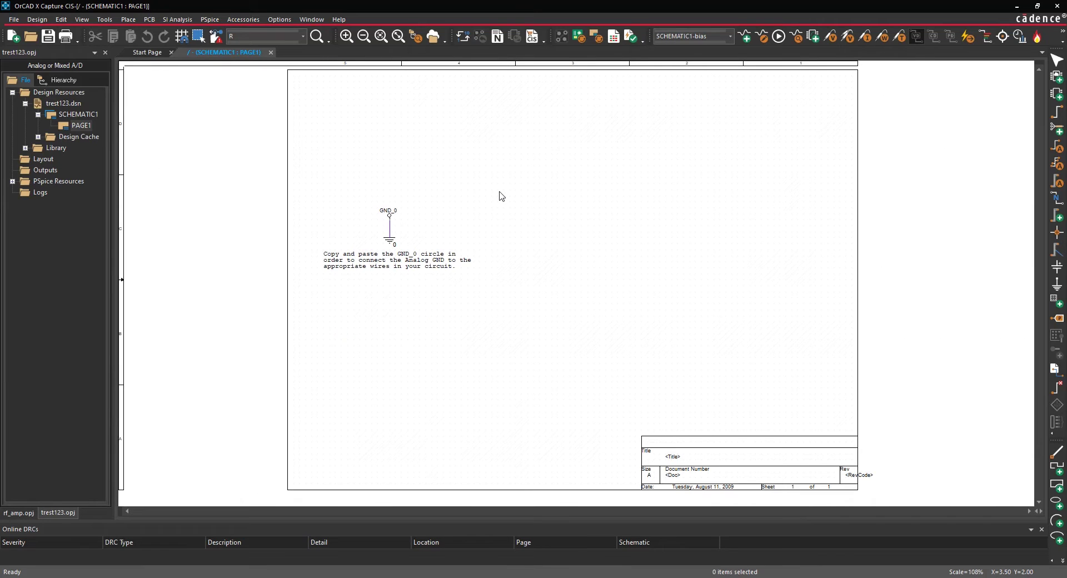
Step: Place a 1k PSpice resistor R1 on the schematic
{"action": "left_click", "coordinate": [122, 22]}
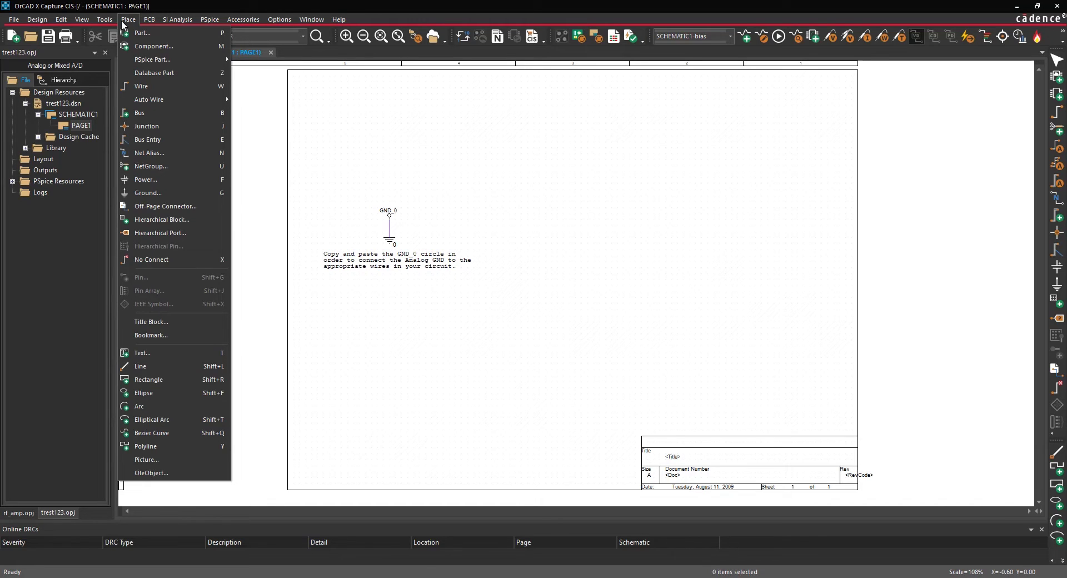
{"action": "mouse_move", "coordinate": [163, 60]}
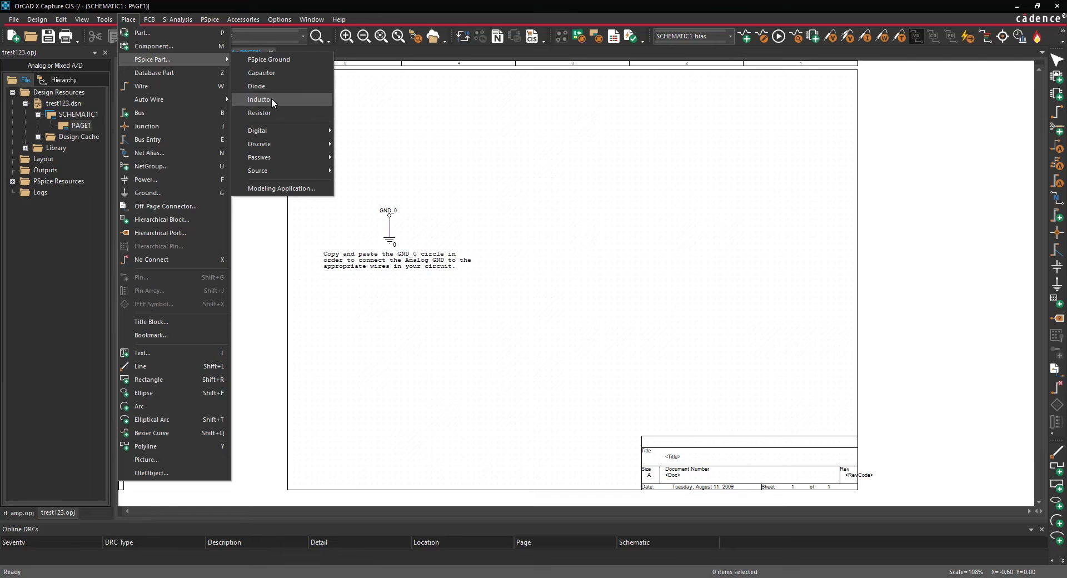
{"action": "left_click", "coordinate": [268, 112]}
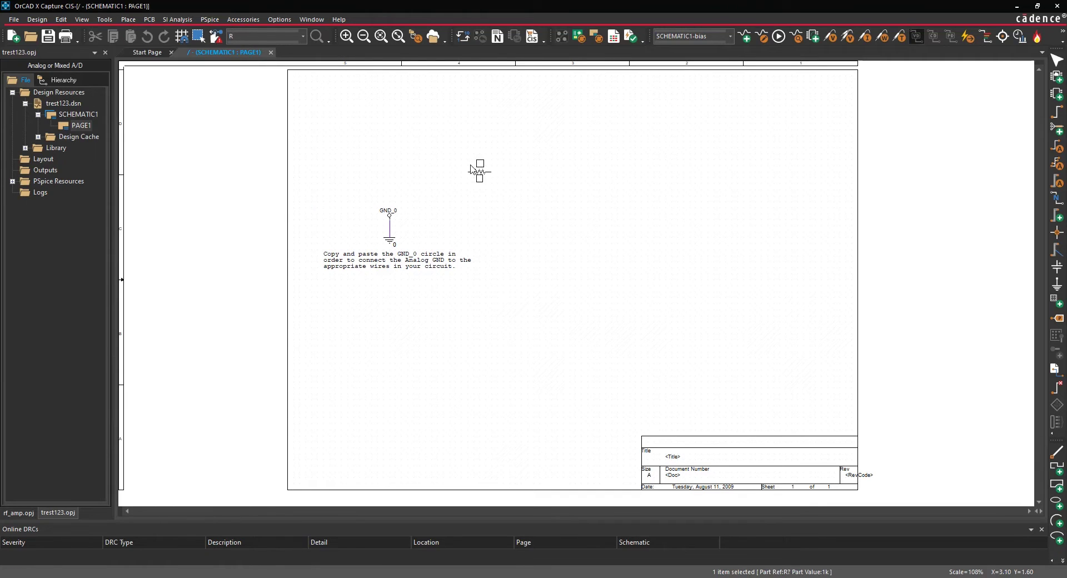
{"action": "left_click", "coordinate": [480, 171]}
Step: Place a VAC voltage source V1 (1Vac, 0Vdc) on the page
{"action": "left_click", "coordinate": [129, 20]}
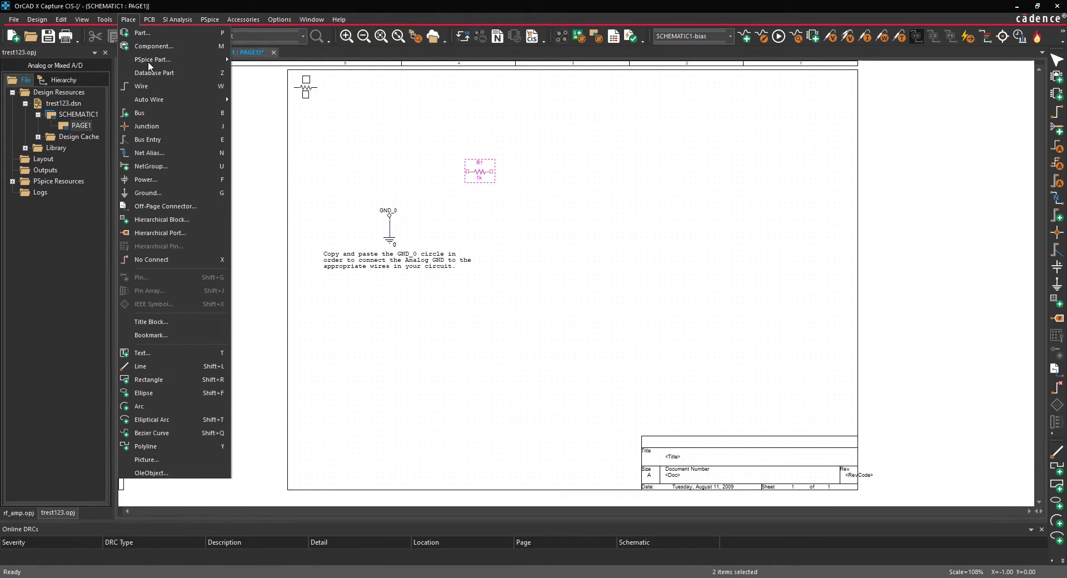
{"action": "mouse_move", "coordinate": [199, 60]}
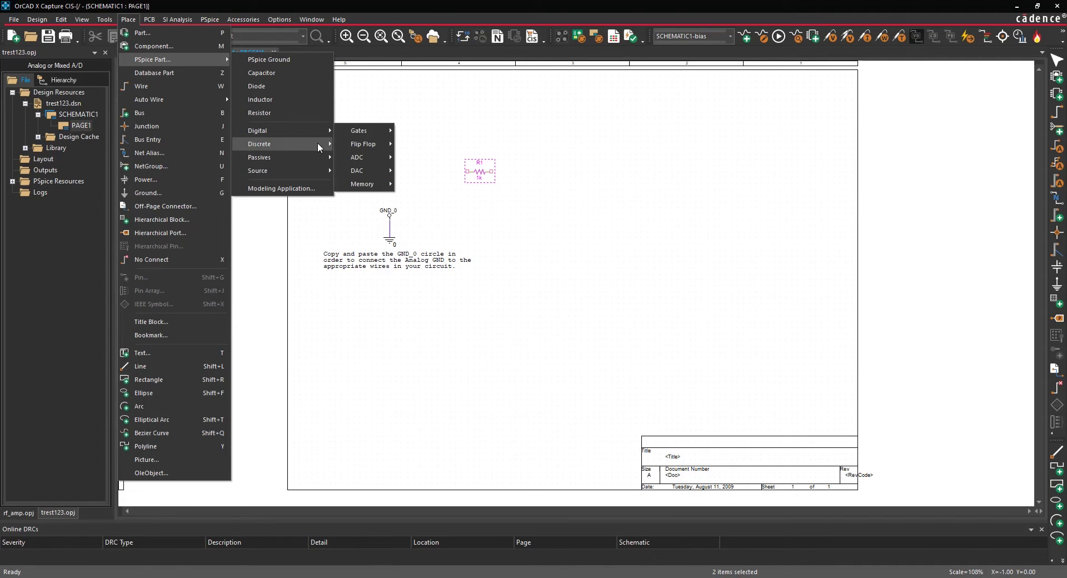
{"action": "mouse_move", "coordinate": [318, 144]}
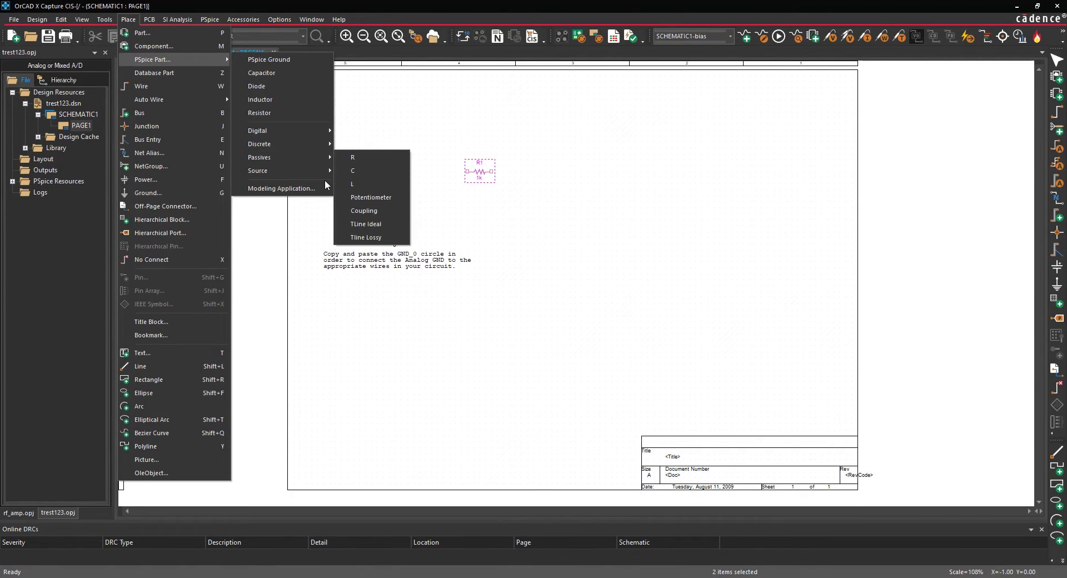
{"action": "mouse_move", "coordinate": [324, 171]}
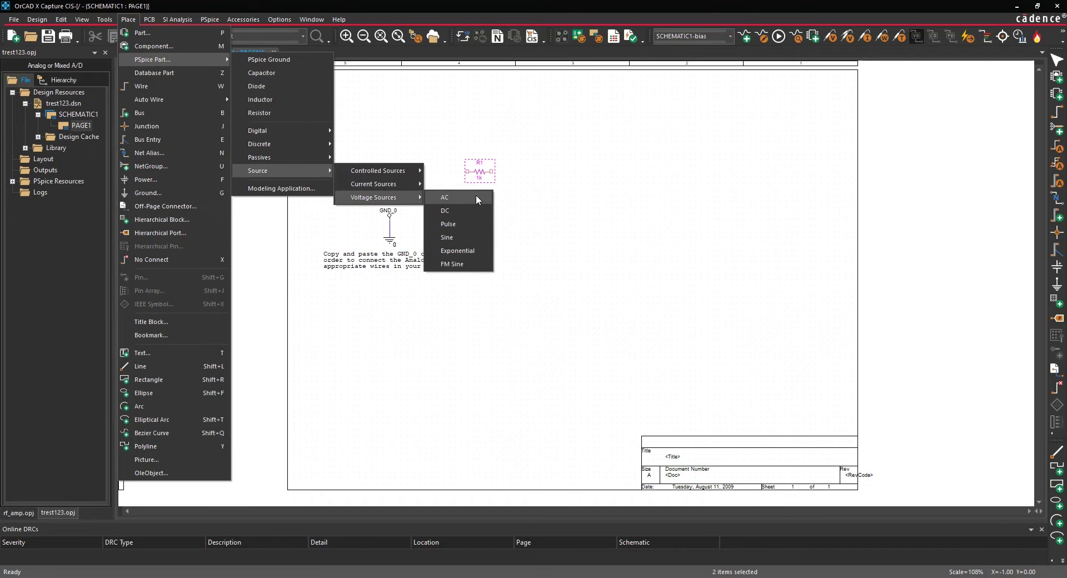
{"action": "left_click", "coordinate": [445, 197]}
{"action": "left_click", "coordinate": [398, 138]}
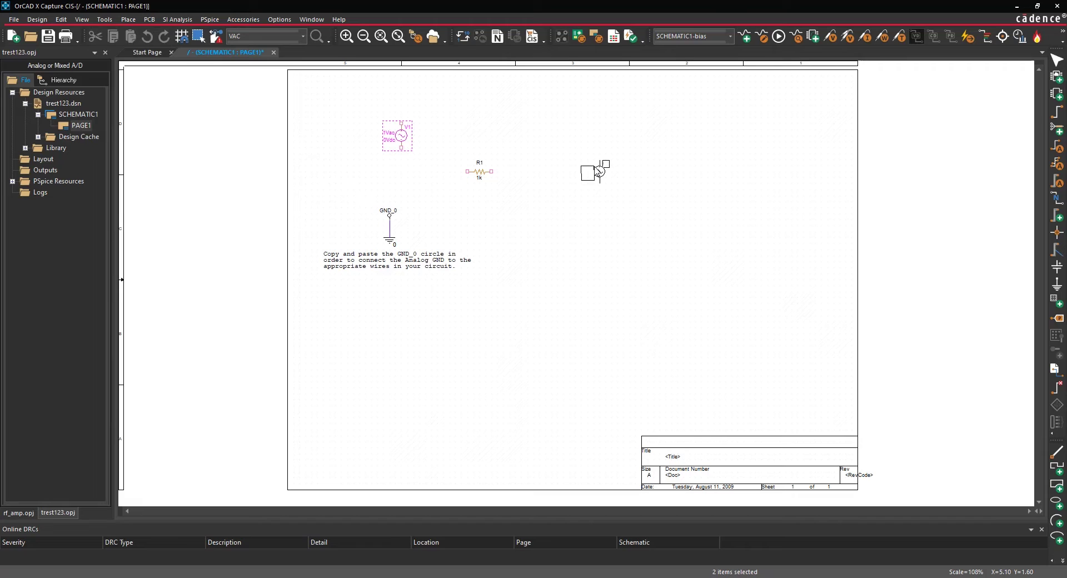
{"action": "key", "text": "Escape"}
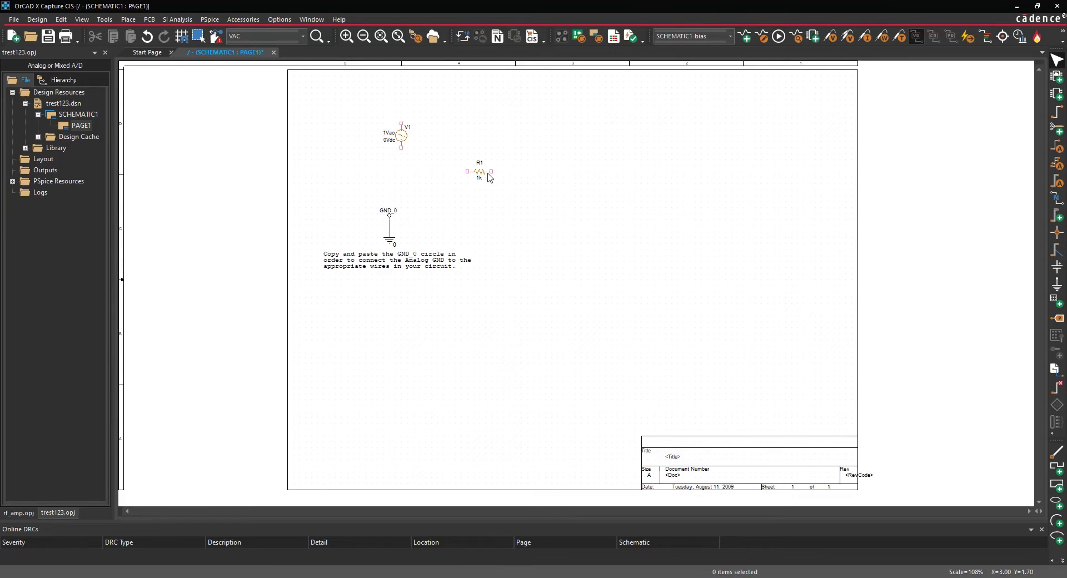
Step: Move R1 up beside V1 and put GND_0 with its note just below R1
{"action": "left_click", "coordinate": [482, 176]}
{"action": "left_click_drag", "start_coordinate": [482, 176], "coordinate": [446, 128]}
{"action": "left_click", "coordinate": [466, 226]}
{"action": "left_click_drag", "start_coordinate": [528, 292], "coordinate": [311, 189]}
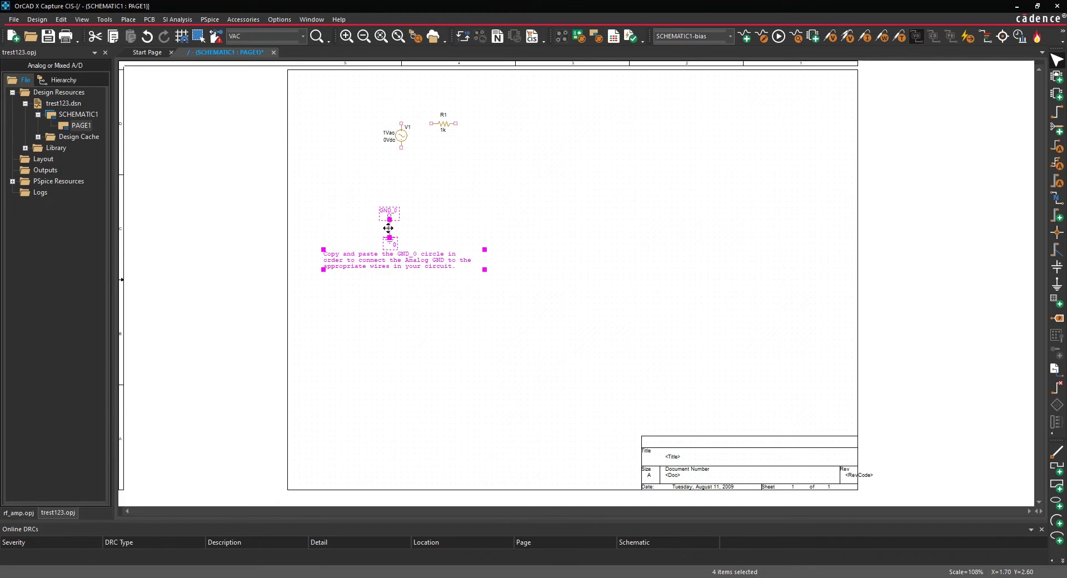
{"action": "left_click_drag", "start_coordinate": [382, 214], "coordinate": [442, 154]}
{"action": "left_click", "coordinate": [540, 89]}
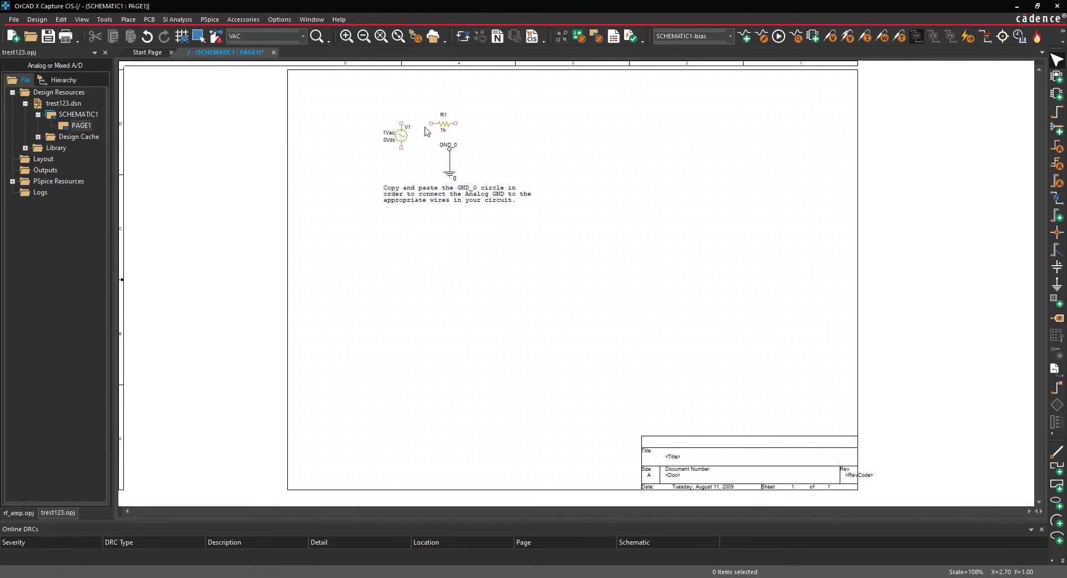
{"action": "key", "text": "i"}
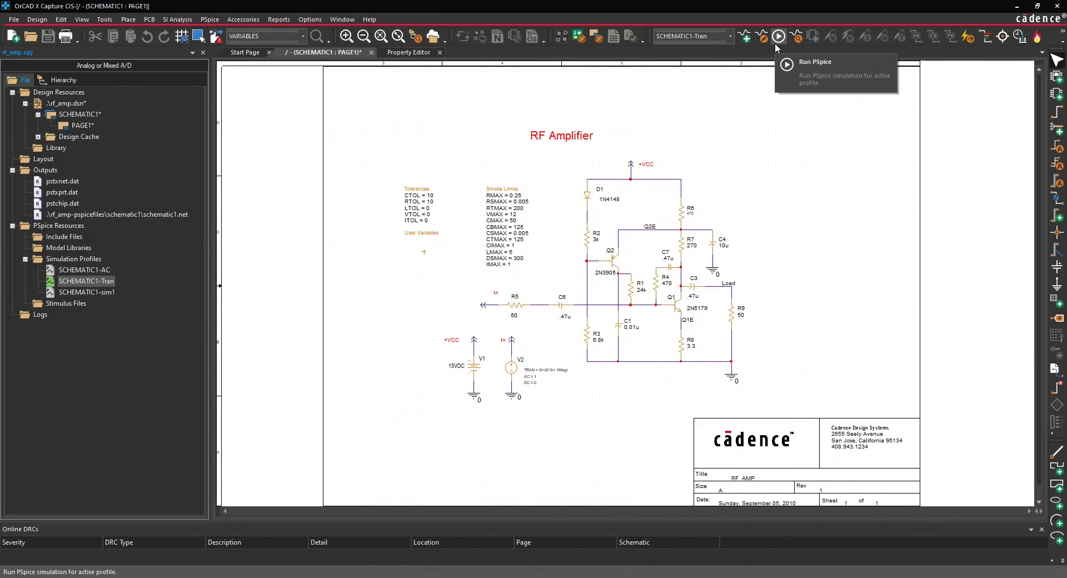
Step: Run the RF Amplifier's SCHEMATIC1-Tran transient simulation to plot V(in) and V(load)
{"action": "left_click", "coordinate": [777, 36]}
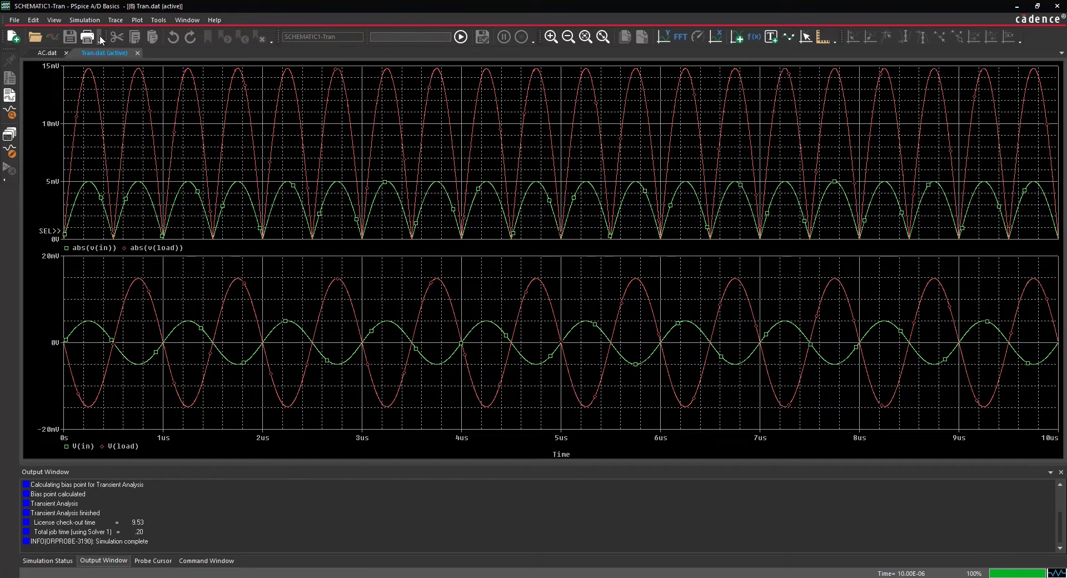
Step: Add an empty plot to the PSpice waveform window, then return to Capture
{"action": "left_click", "coordinate": [136, 20]}
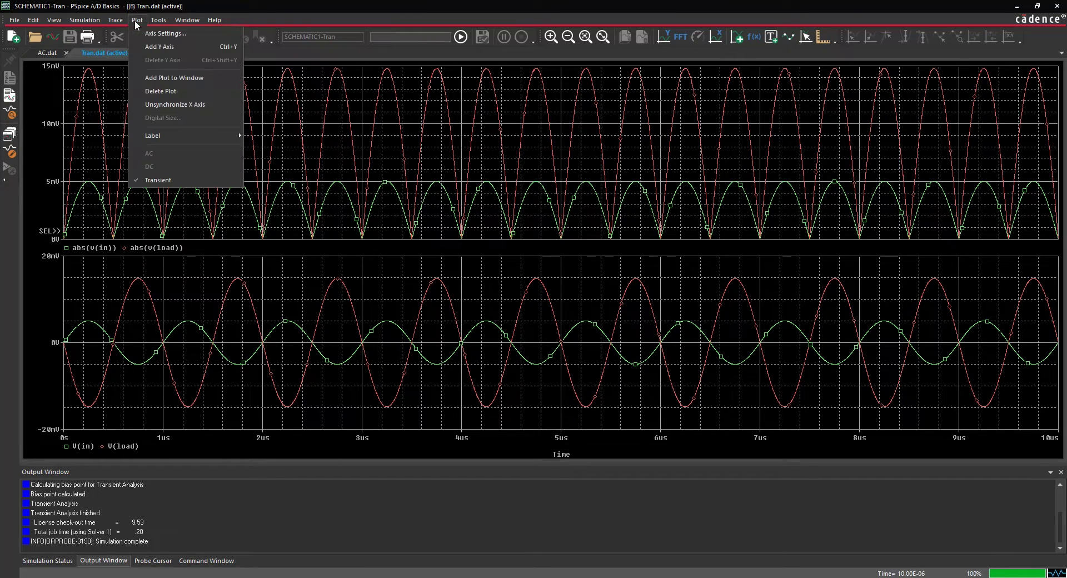
{"action": "left_click", "coordinate": [147, 78]}
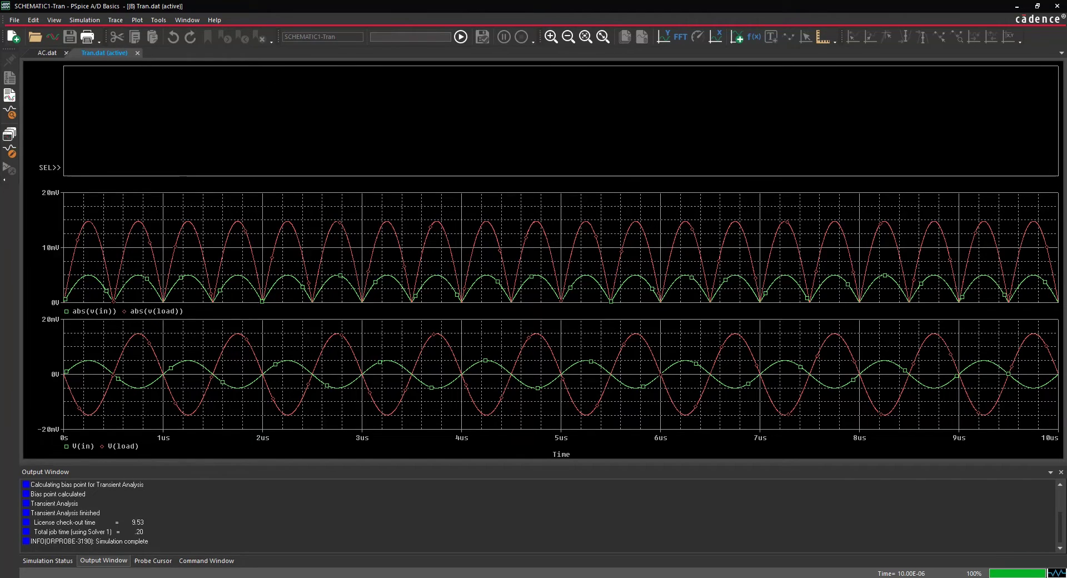
{"action": "key", "text": "alt+Tab"}
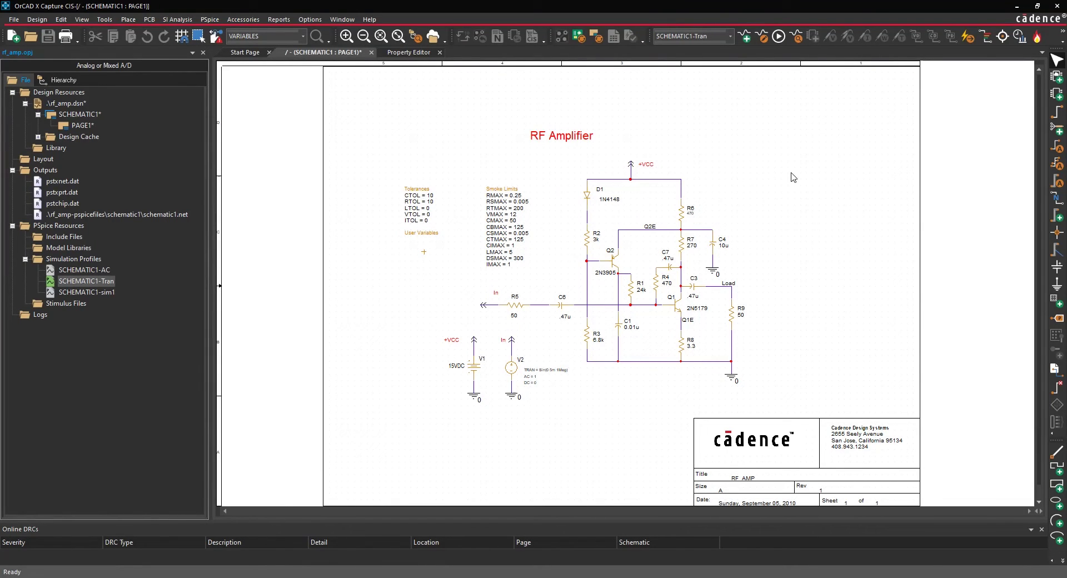
Step: Place a voltage marker on the Load wire right of C3 to plot V(C3:A)
{"action": "left_click", "coordinate": [833, 51]}
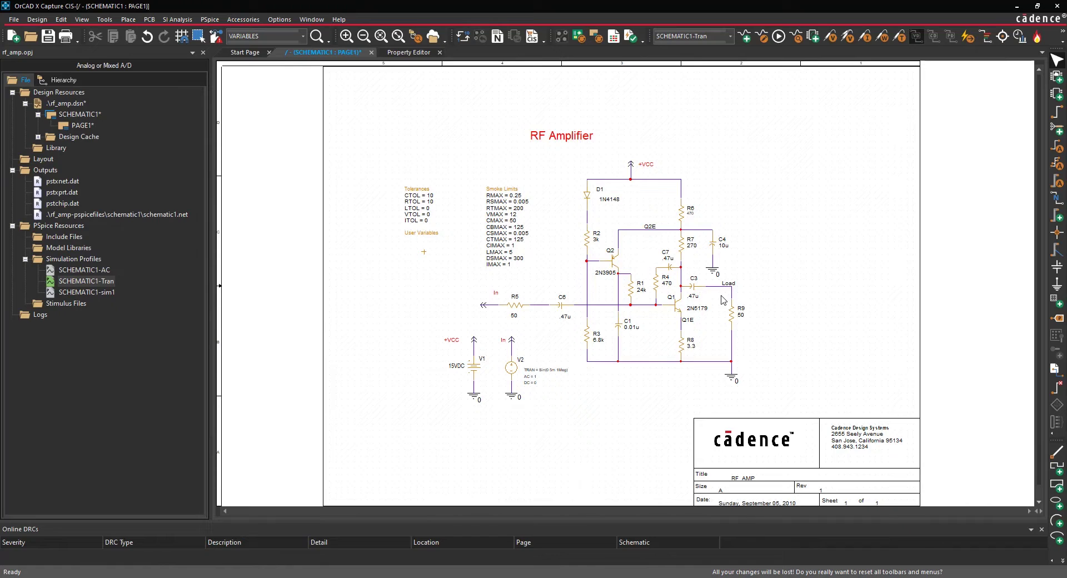
{"action": "key", "text": "alt+f"}
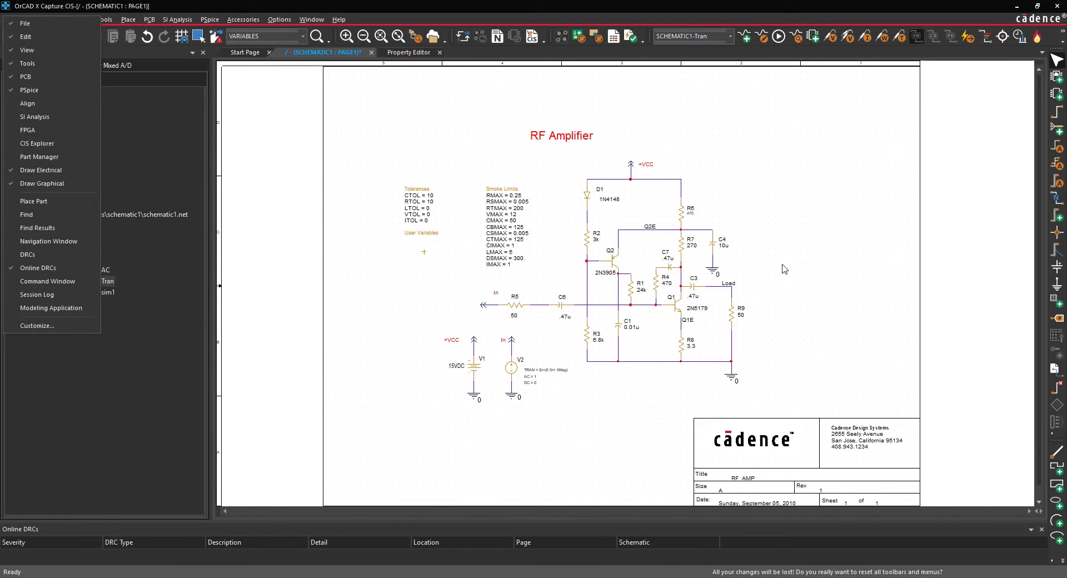
{"action": "key", "text": "Escape"}
{"action": "scroll", "coordinate": [718, 286], "scroll_direction": "up", "scroll_amount": 3}
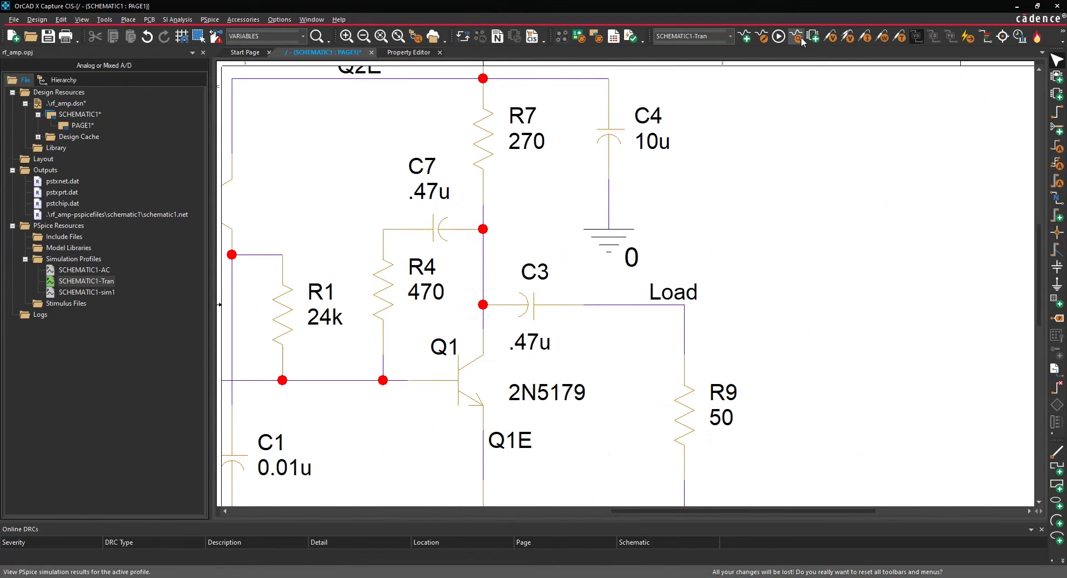
{"action": "left_click", "coordinate": [829, 40]}
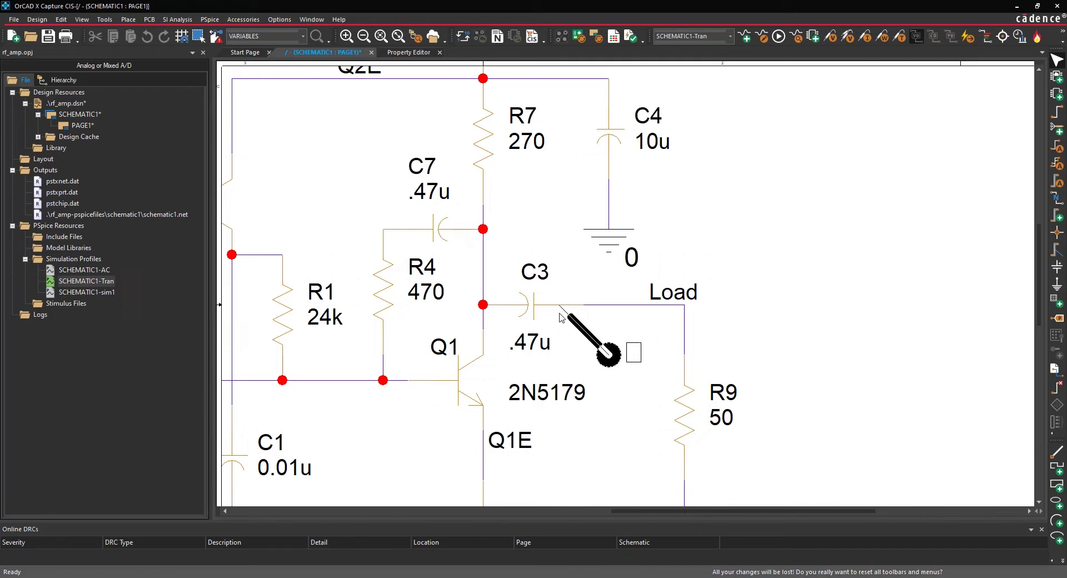
{"action": "left_click", "coordinate": [583, 307]}
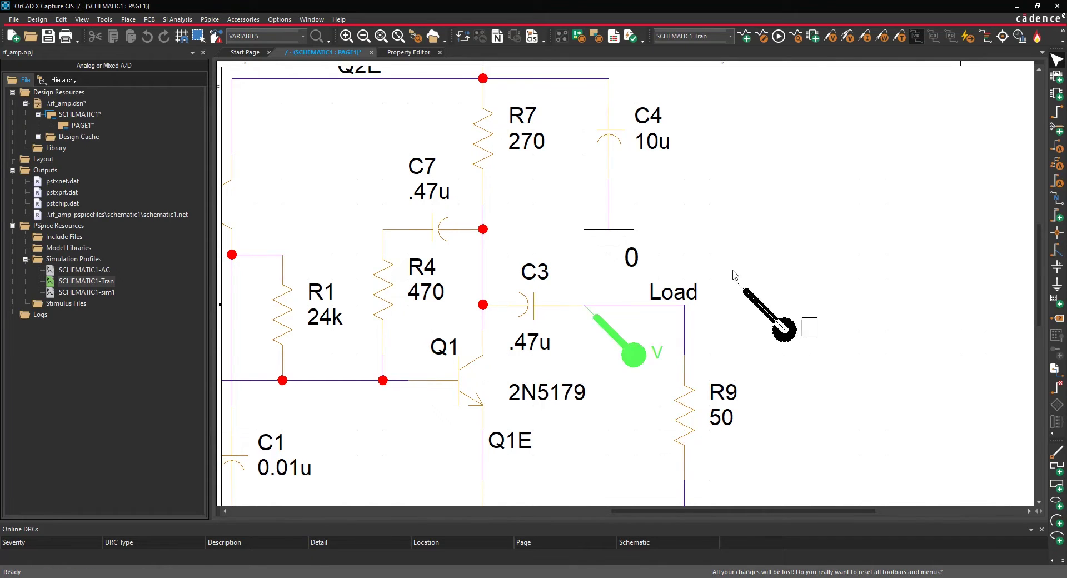
{"action": "key", "text": "Escape"}
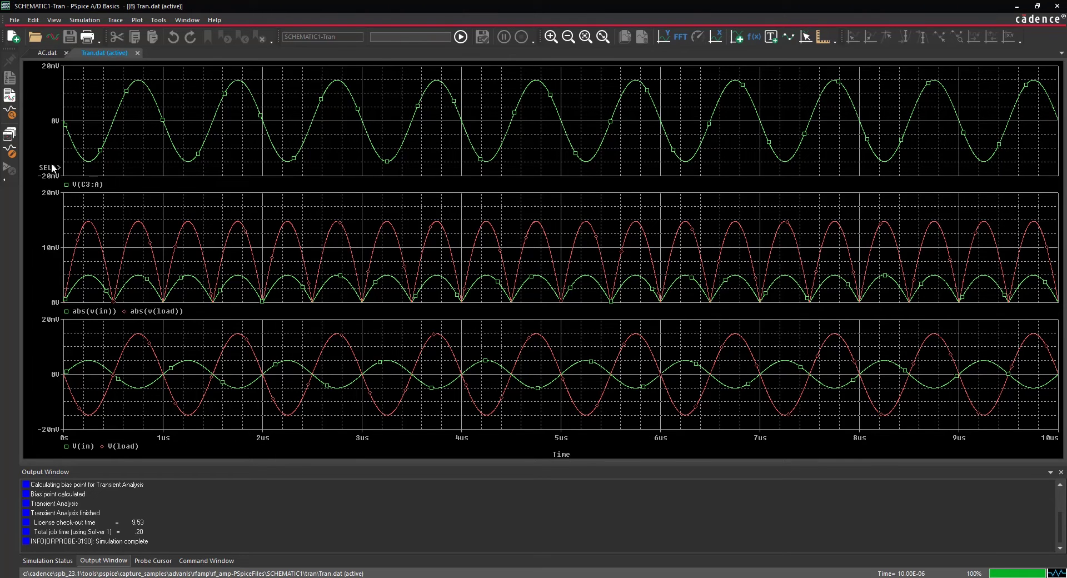
Step: Put a voltage marker on Q2's emitter wire and view V(Q2:E) in PSpice
{"action": "key", "text": "alt+Tab"}
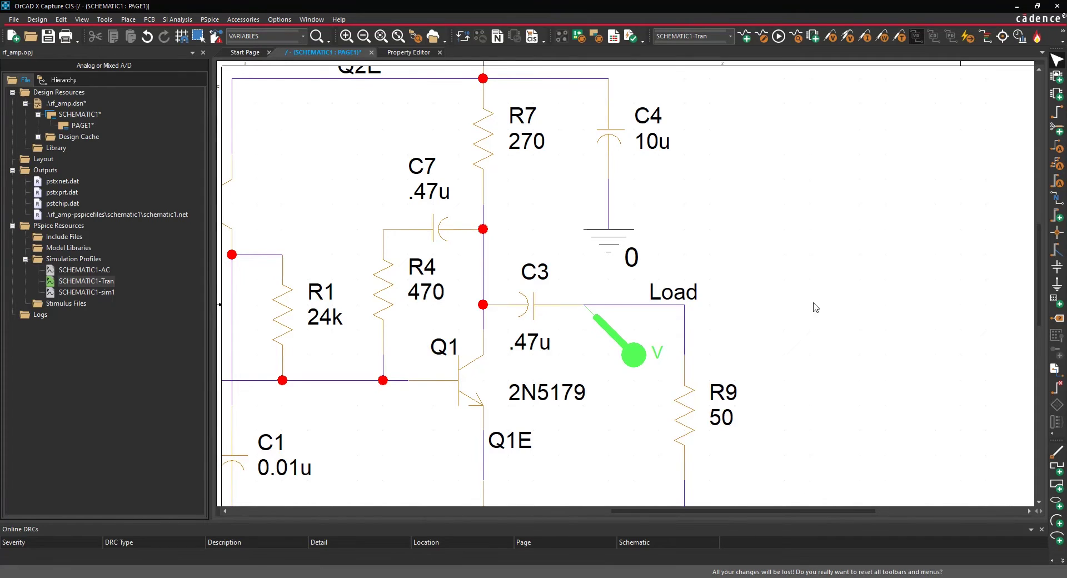
{"action": "scroll", "coordinate": [815, 307], "scroll_direction": "down", "scroll_amount": 5}
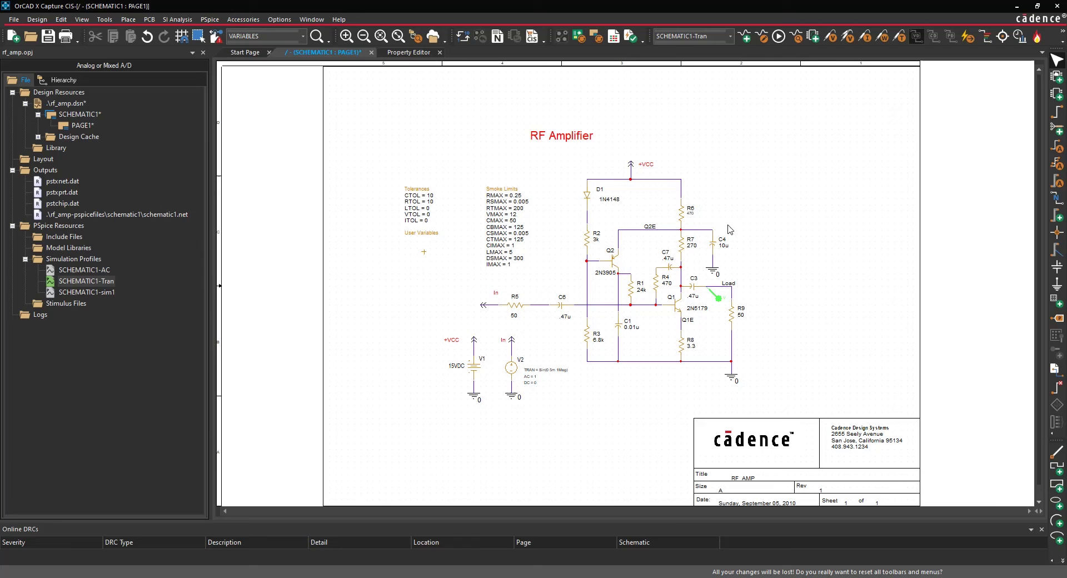
{"action": "left_click", "coordinate": [832, 43]}
{"action": "scroll", "coordinate": [611, 239], "scroll_direction": "up", "scroll_amount": 4}
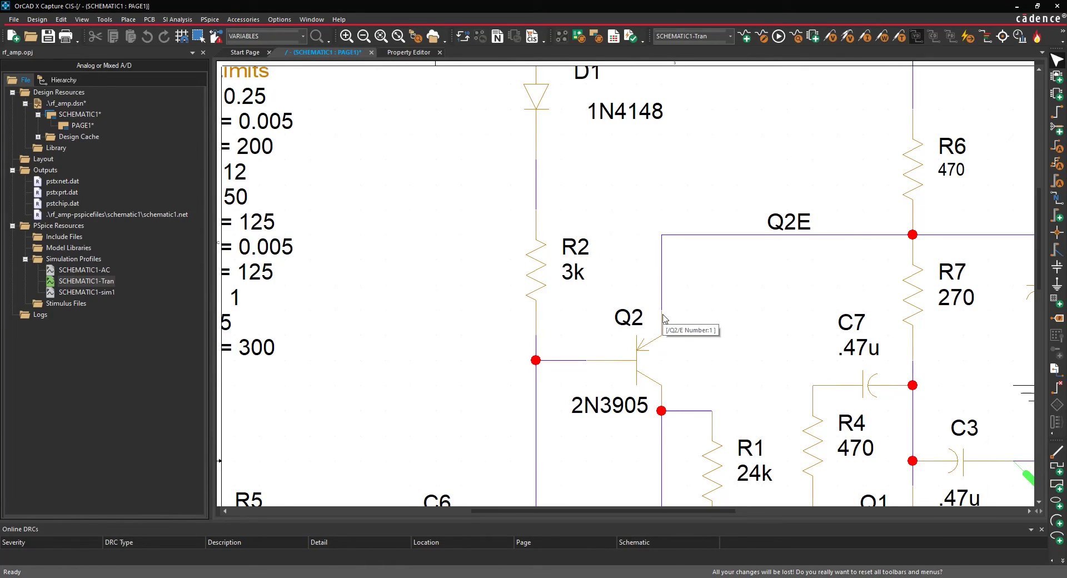
{"action": "left_click", "coordinate": [662, 317]}
{"action": "key", "text": "alt+Tab"}
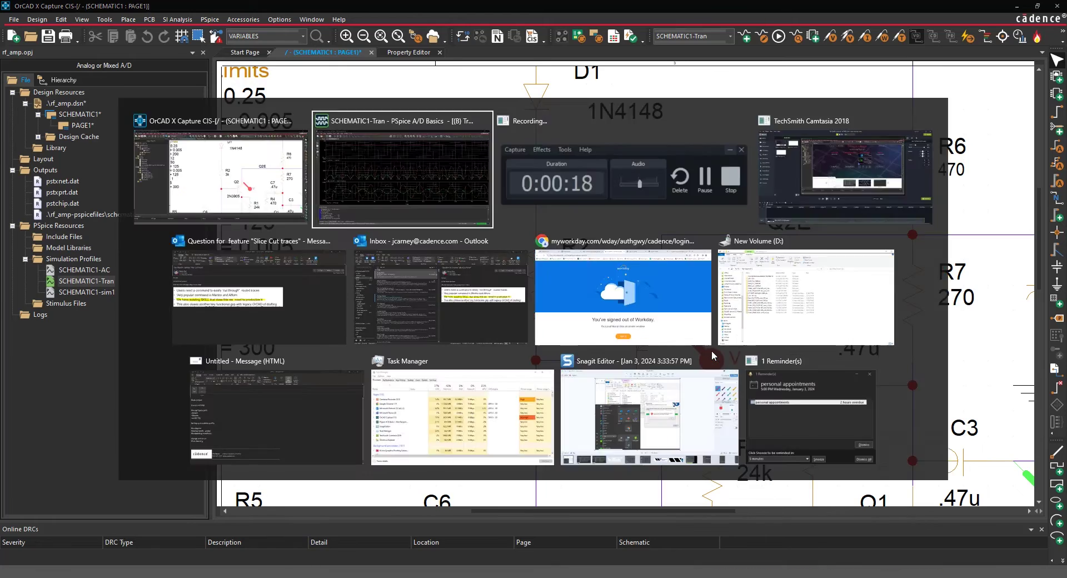
{"action": "left_click", "coordinate": [329, 155]}
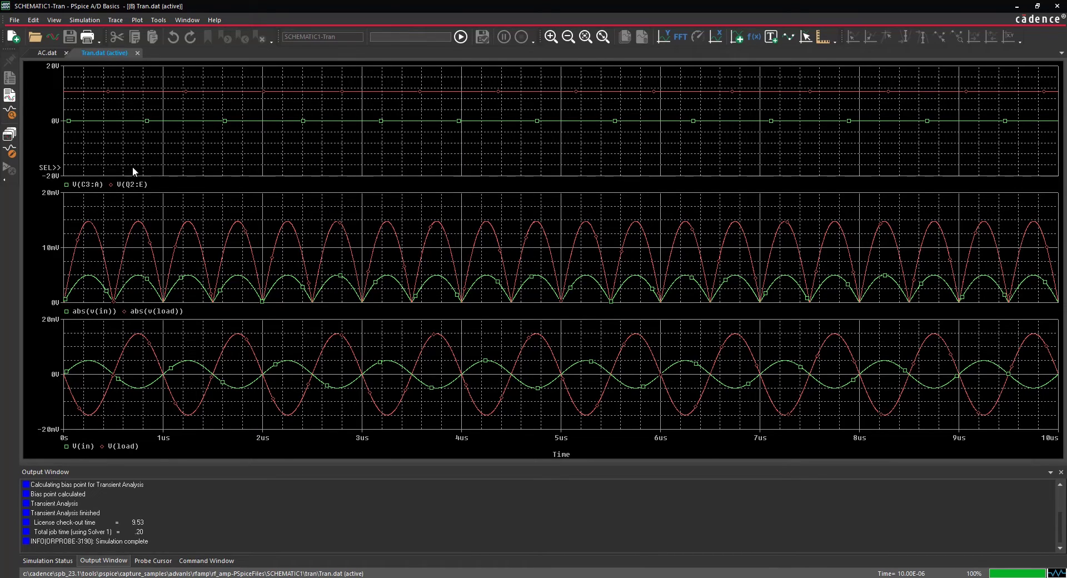
Step: Delete the V(C3:A) trace and the top V(Q2:E) plot, then return to Capture
{"action": "left_click", "coordinate": [90, 185]}
{"action": "key", "text": "Delete"}
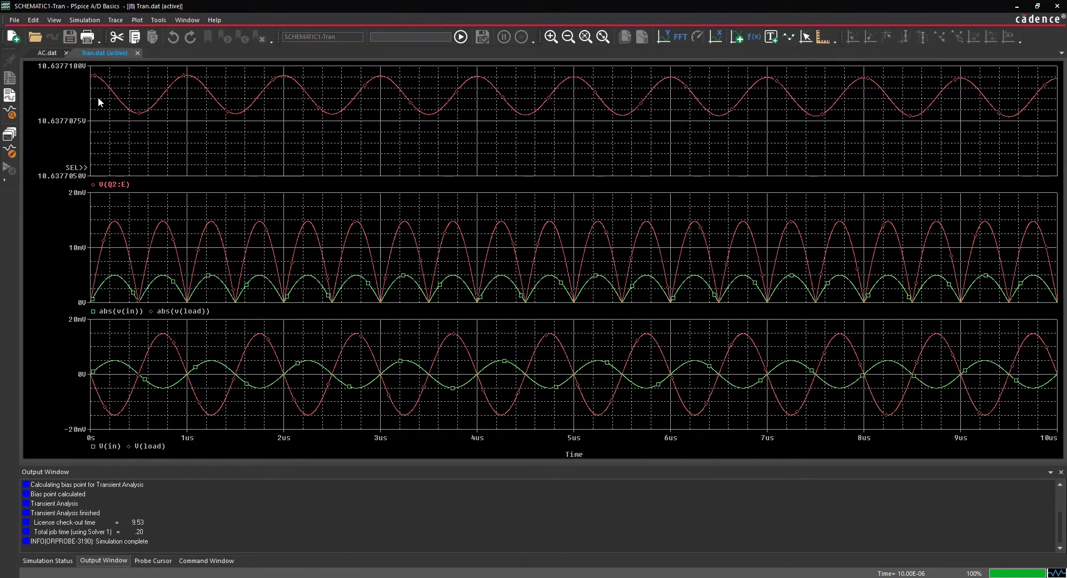
{"action": "left_click", "coordinate": [137, 20]}
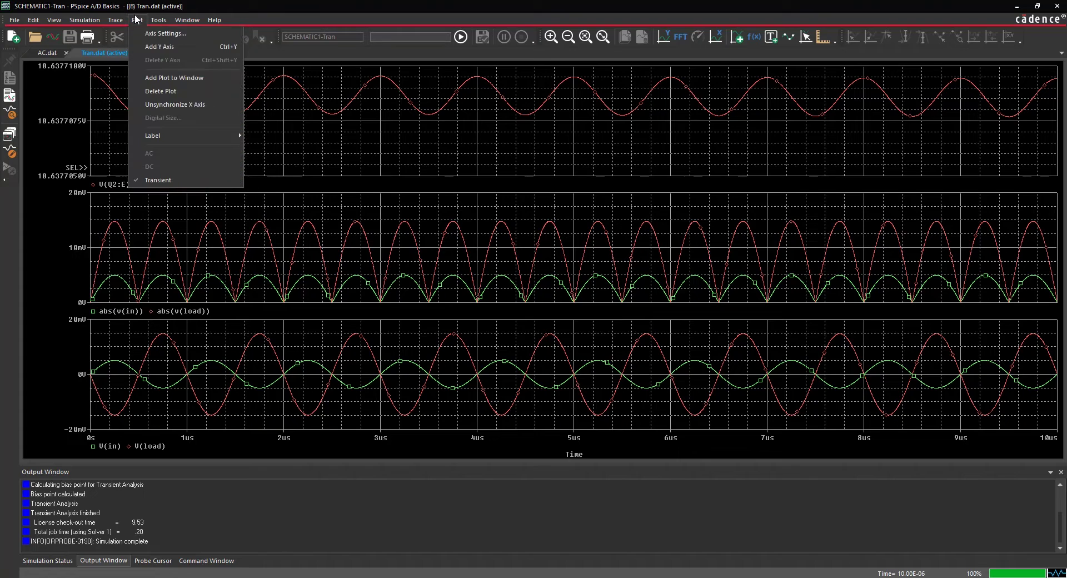
{"action": "left_click", "coordinate": [141, 91]}
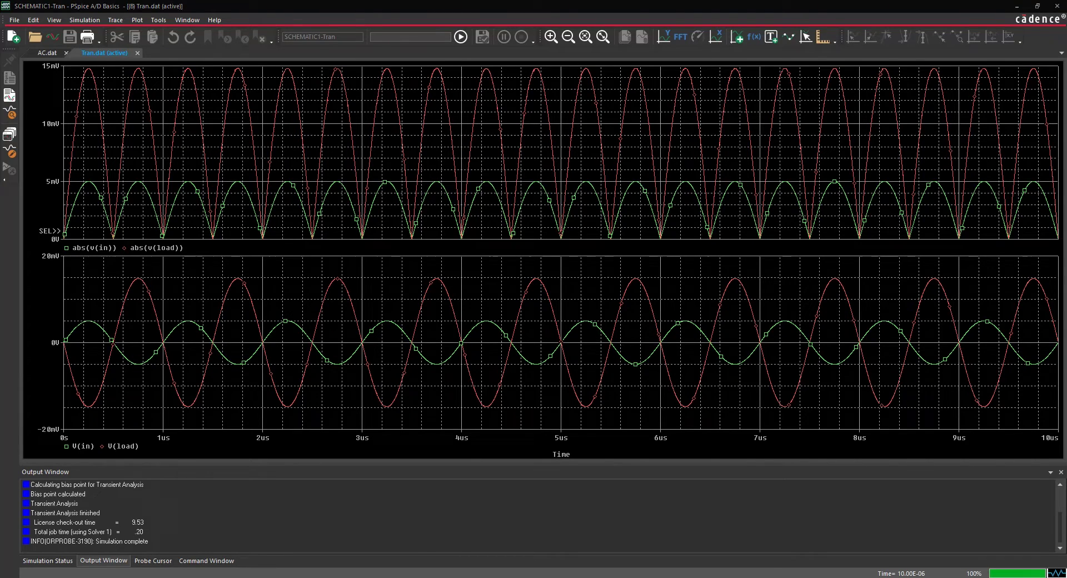
{"action": "key", "text": "alt+Tab"}
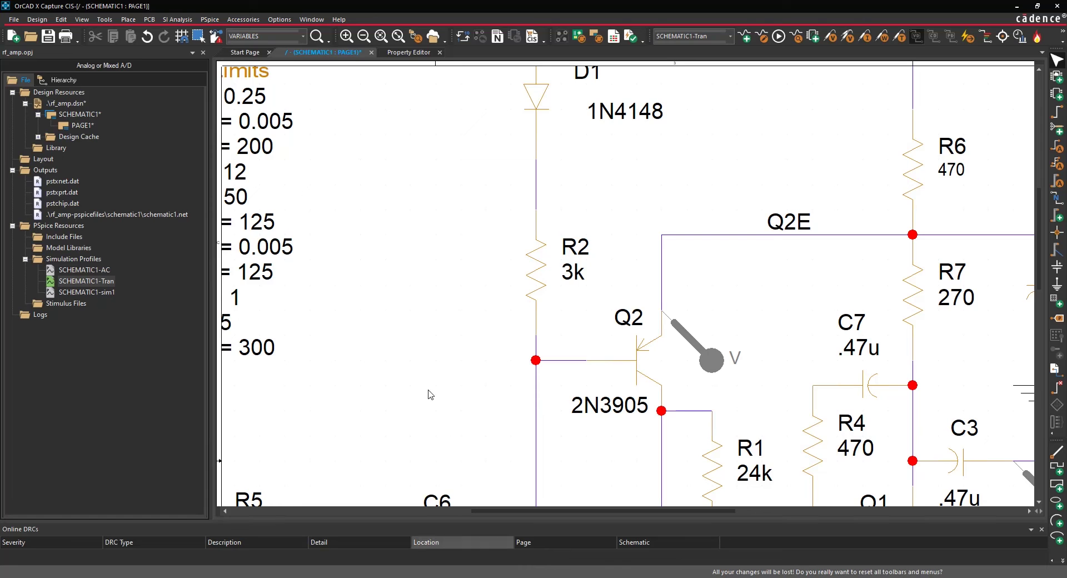
Step: Review the SCHEMATIC1-Tran profile's Probe Window show options and cancel without changing them
{"action": "double_click", "coordinate": [94, 280]}
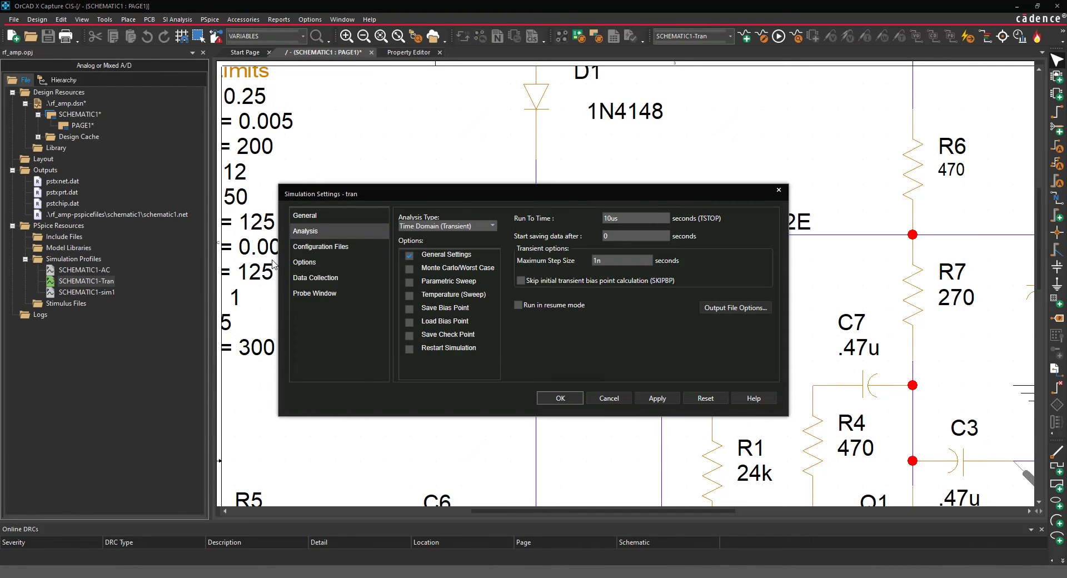
{"action": "left_click", "coordinate": [332, 297]}
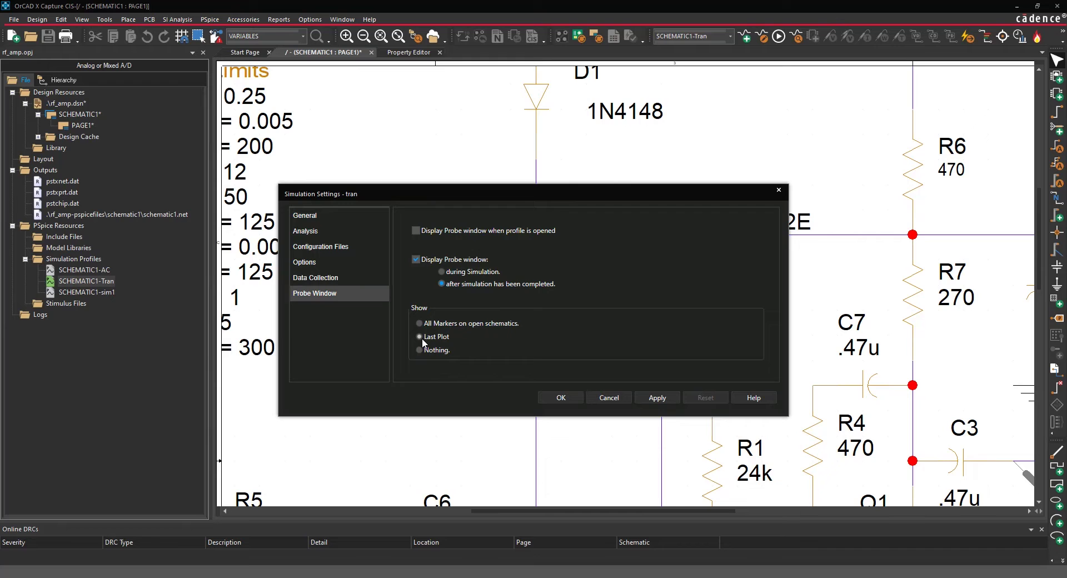
{"action": "left_click", "coordinate": [609, 397]}
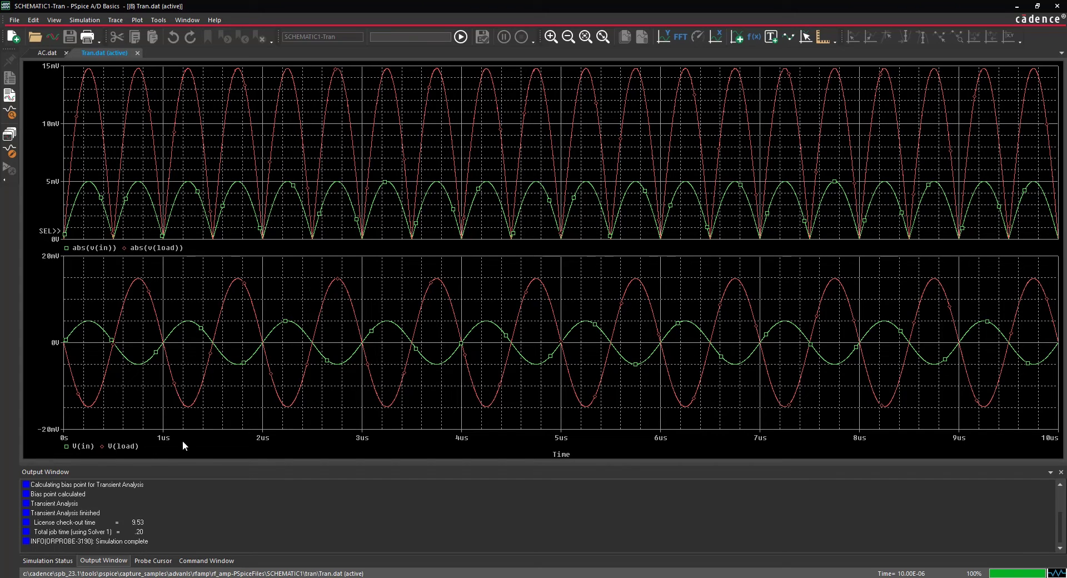
Step: Add an empty plot at the top, plot V(Load) in it, and select that trace
{"action": "left_click", "coordinate": [139, 19]}
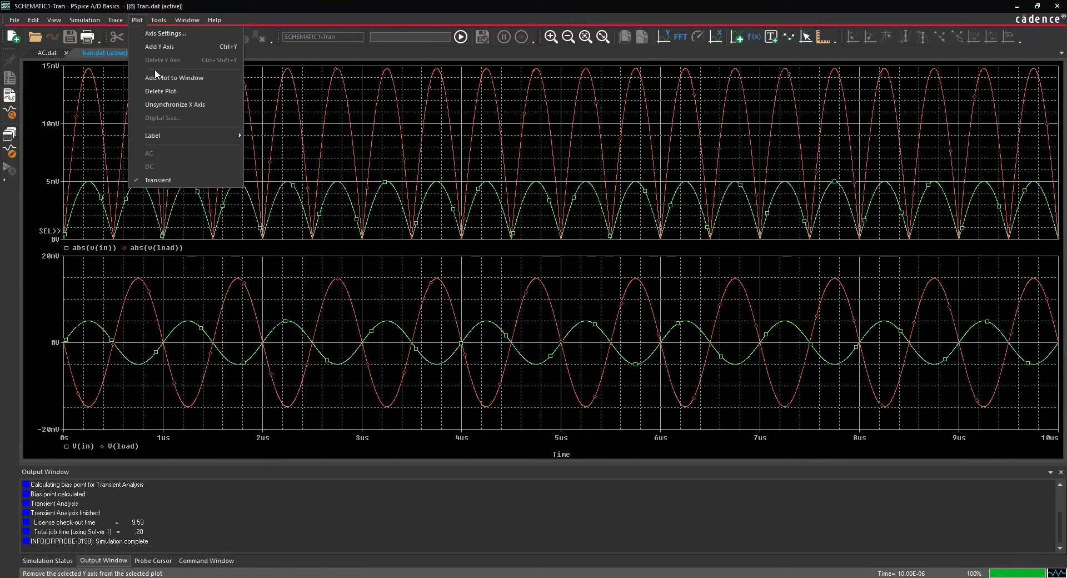
{"action": "left_click", "coordinate": [165, 78]}
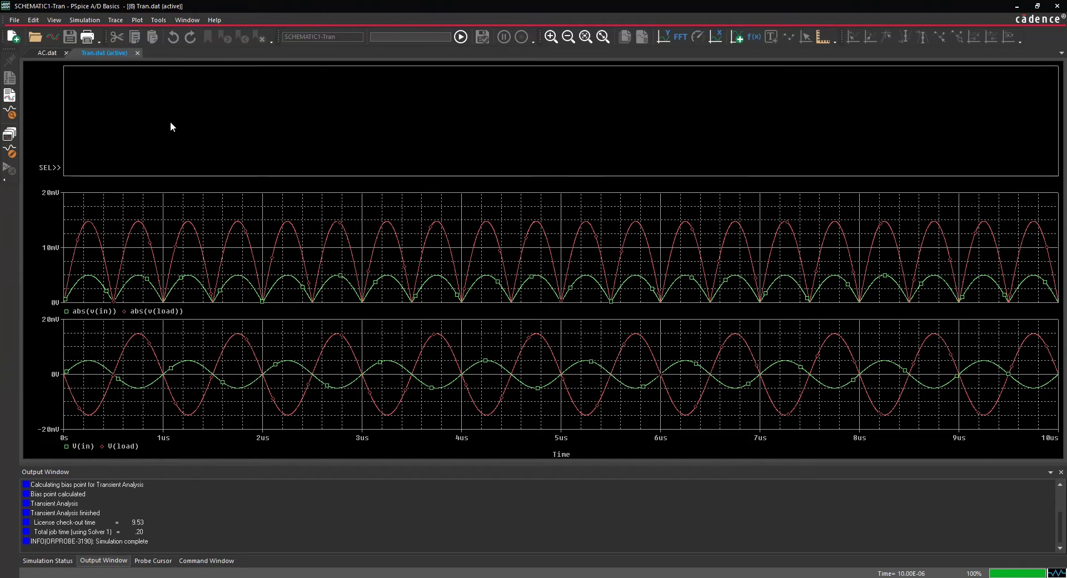
{"action": "left_click", "coordinate": [111, 22]}
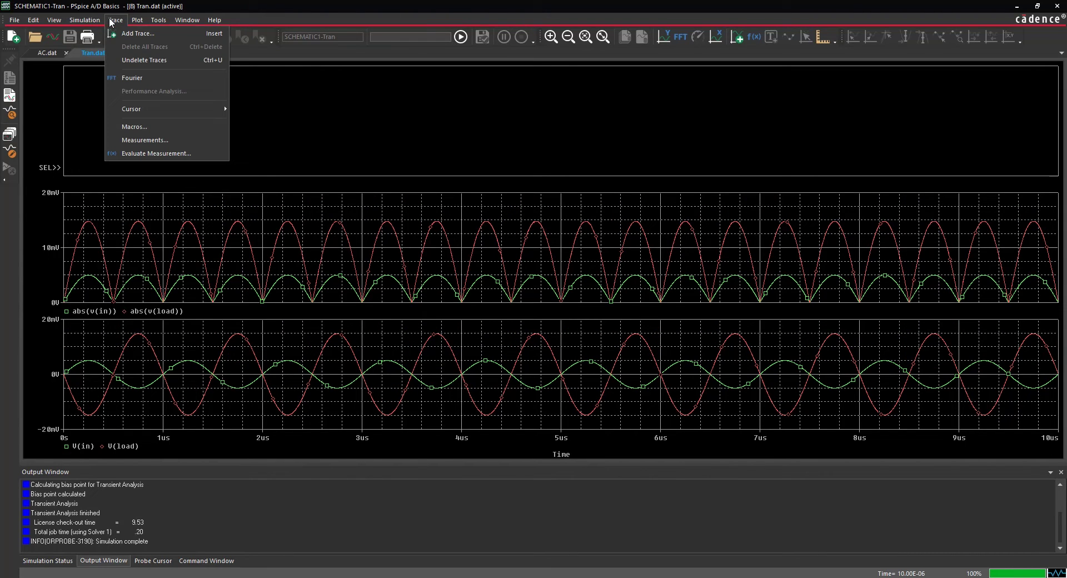
{"action": "left_click", "coordinate": [116, 33]}
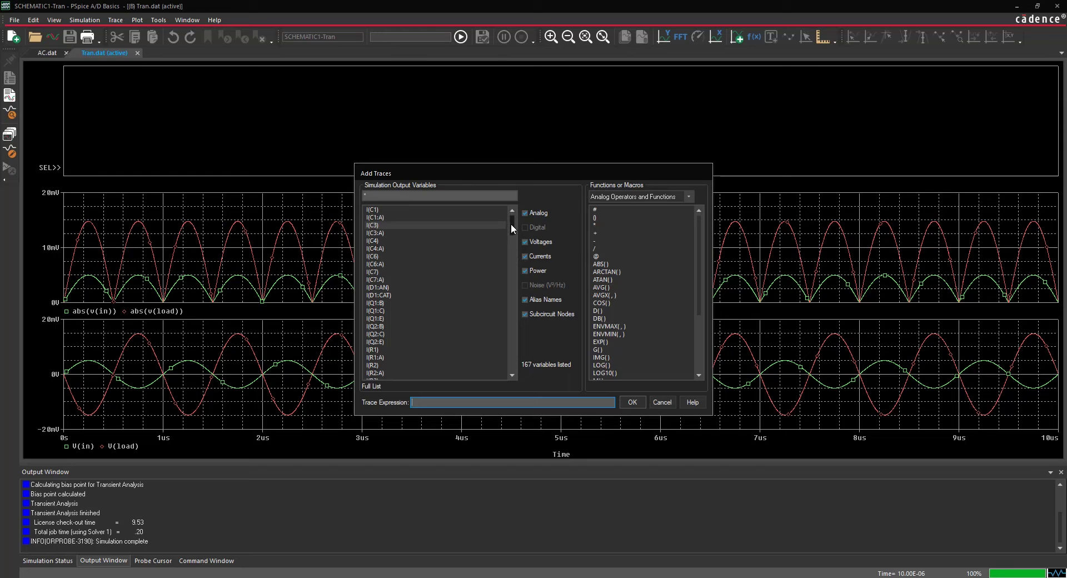
{"action": "left_click_drag", "start_coordinate": [511, 223], "coordinate": [509, 272]}
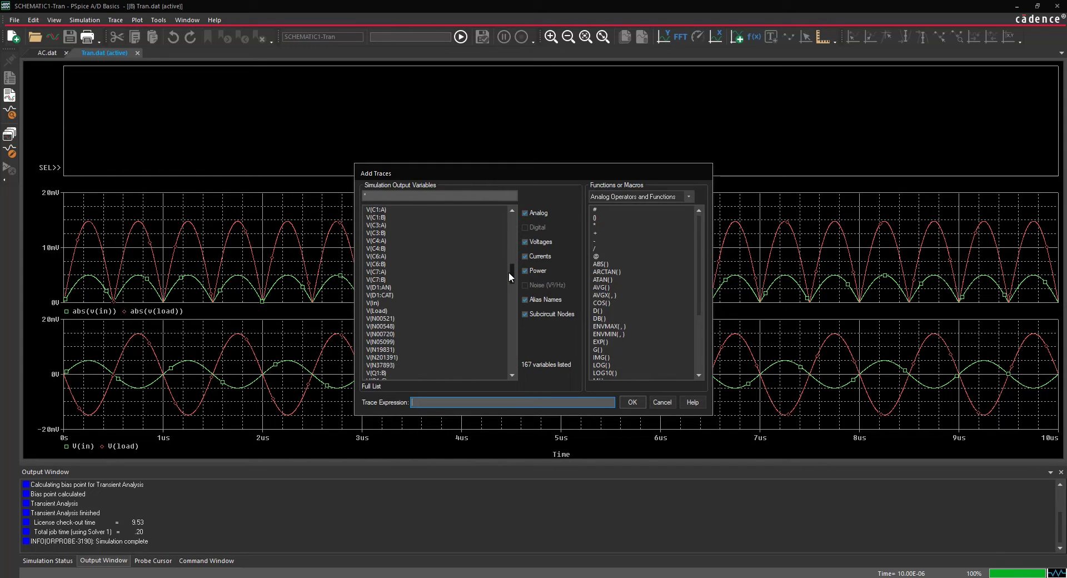
{"action": "left_click", "coordinate": [402, 309]}
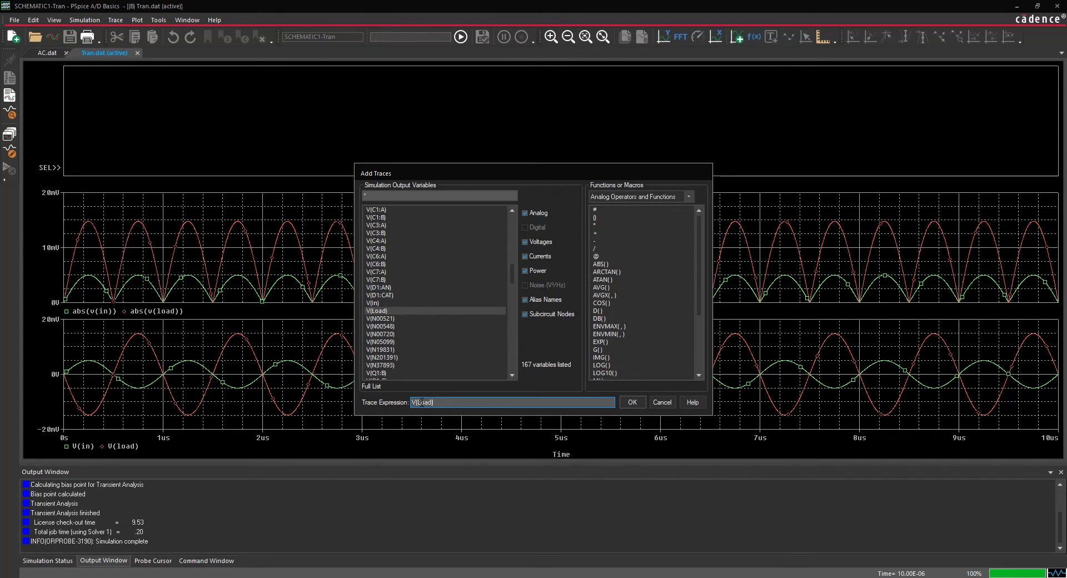
{"action": "left_click", "coordinate": [634, 404]}
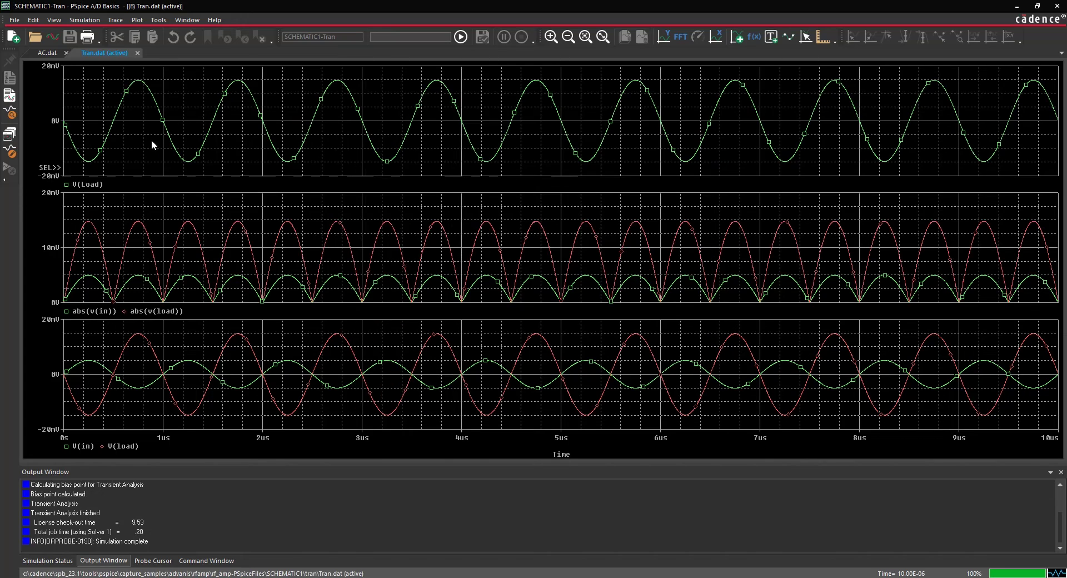
{"action": "left_click", "coordinate": [94, 185]}
Step: Delete the V(Load) trace and plot ABS(V(Load)) in the top plot instead
{"action": "key", "text": "Delete"}
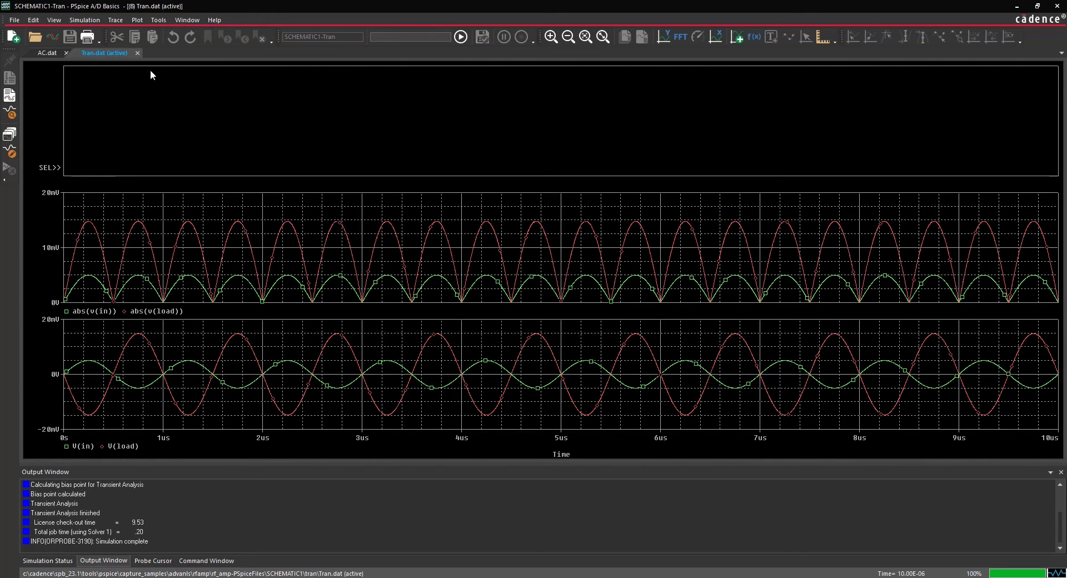
{"action": "left_click", "coordinate": [116, 19]}
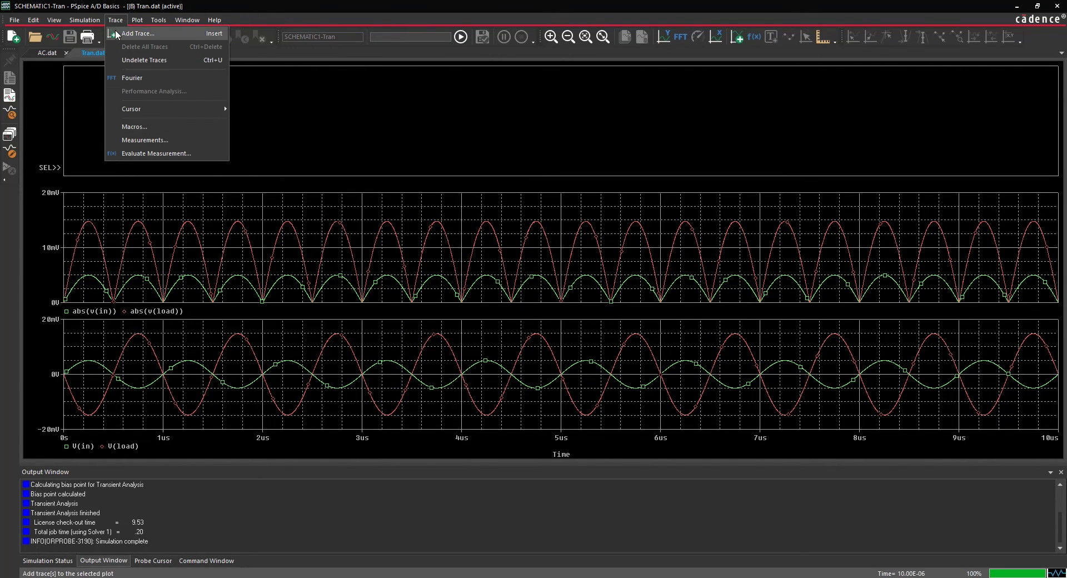
{"action": "left_click", "coordinate": [115, 31]}
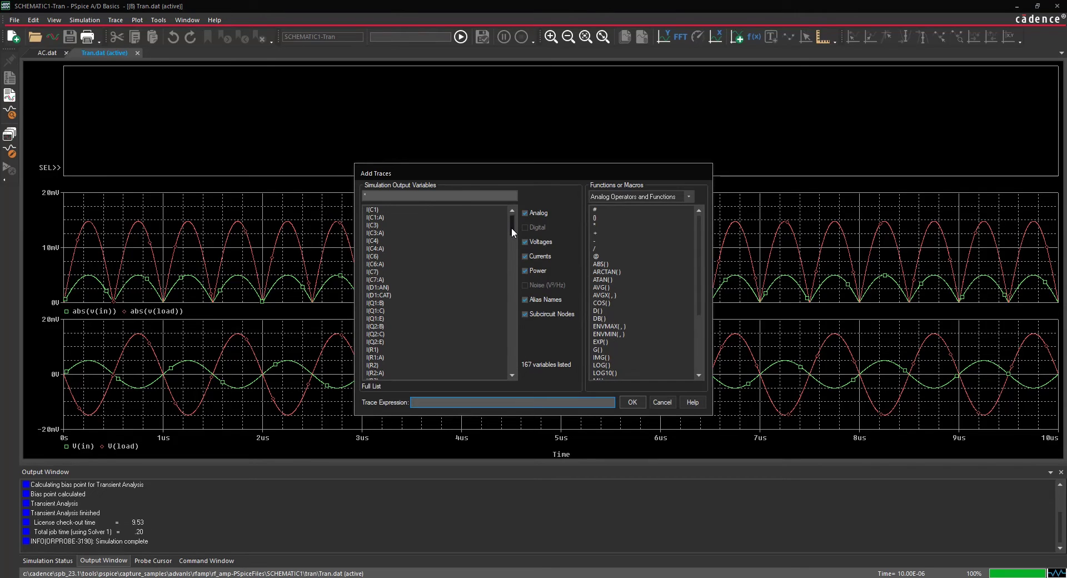
{"action": "left_click_drag", "start_coordinate": [511, 227], "coordinate": [512, 244]}
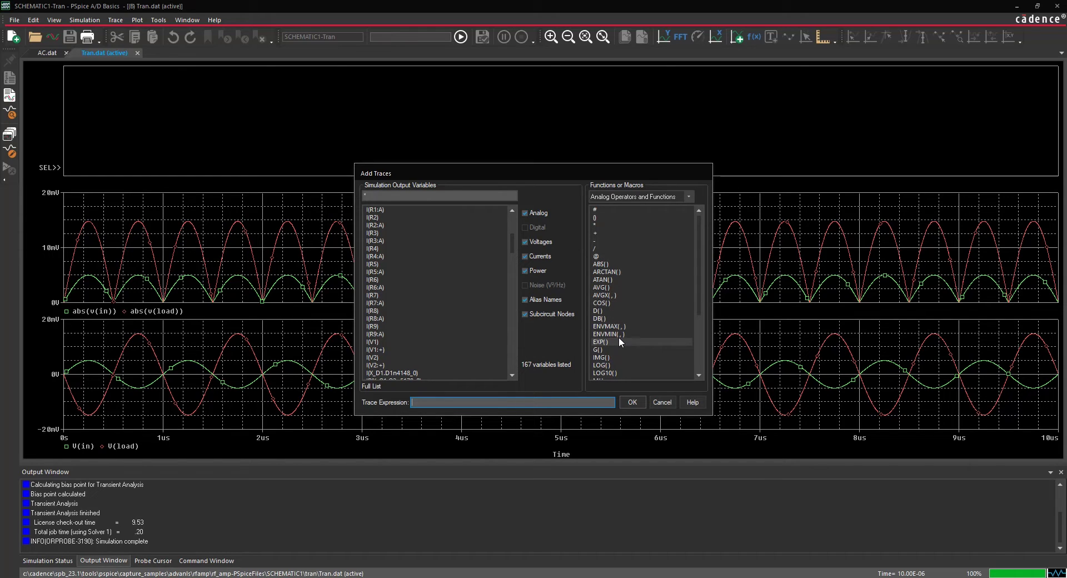
{"action": "left_click", "coordinate": [614, 264]}
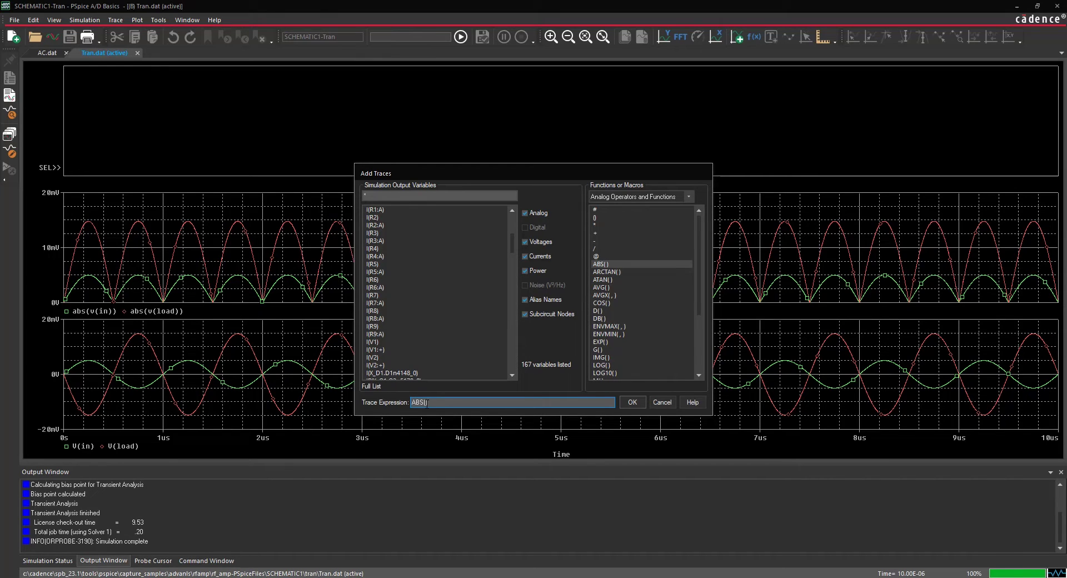
{"action": "left_click_drag", "start_coordinate": [512, 239], "coordinate": [511, 273]}
{"action": "left_click", "coordinate": [410, 279]}
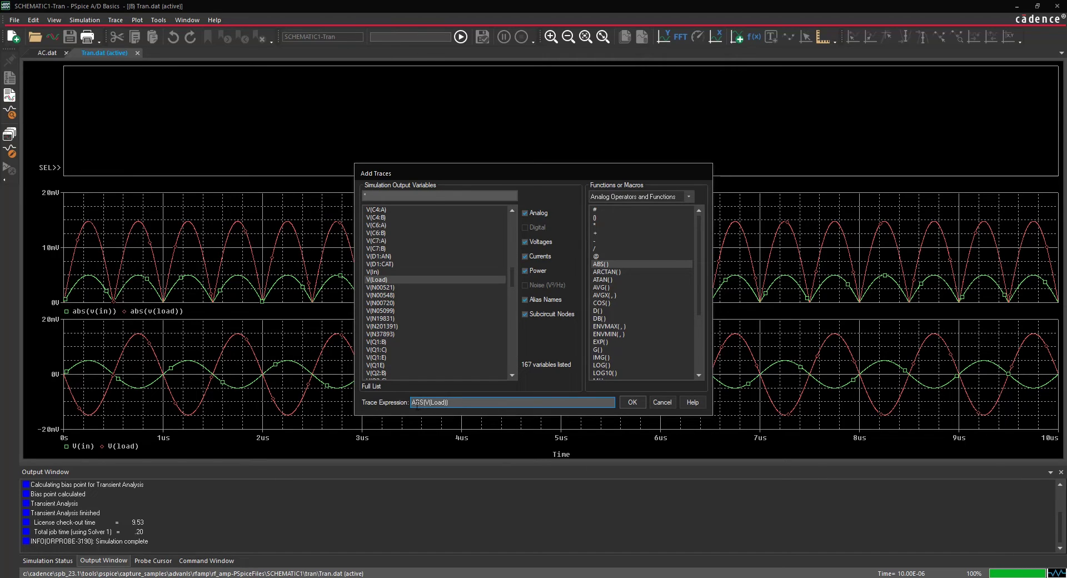
{"action": "left_click", "coordinate": [633, 402]}
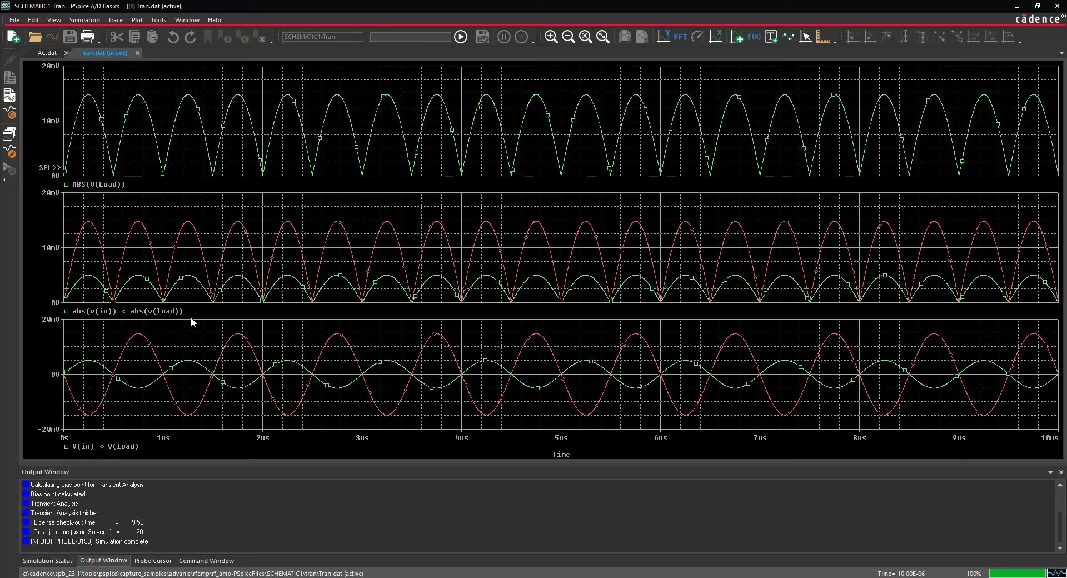
Step: Browse the Macros and Plot Window Templates lists in Add Traces, then cancel without adding
{"action": "left_click", "coordinate": [125, 21]}
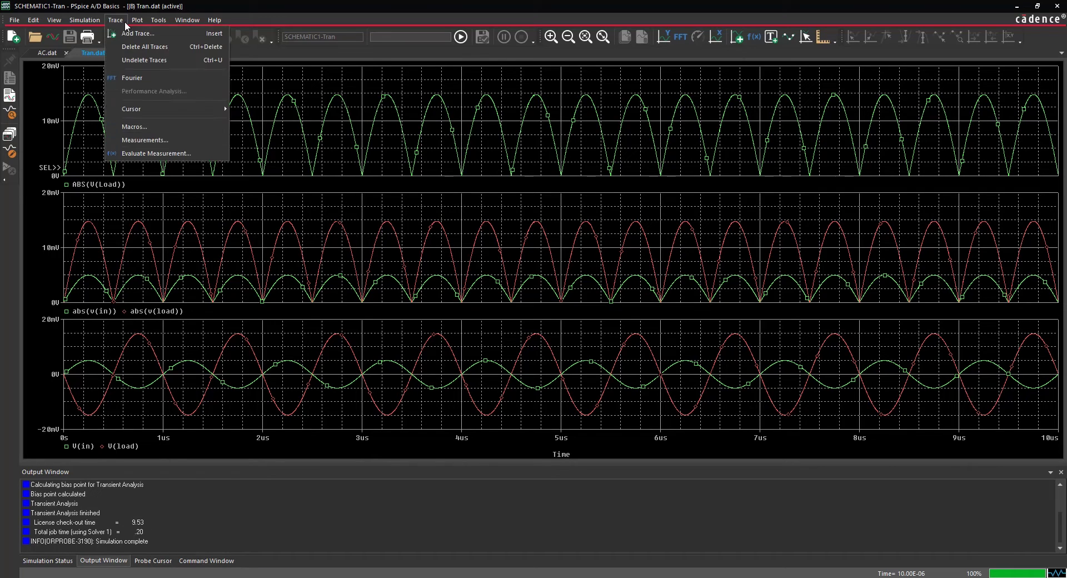
{"action": "left_click", "coordinate": [126, 32]}
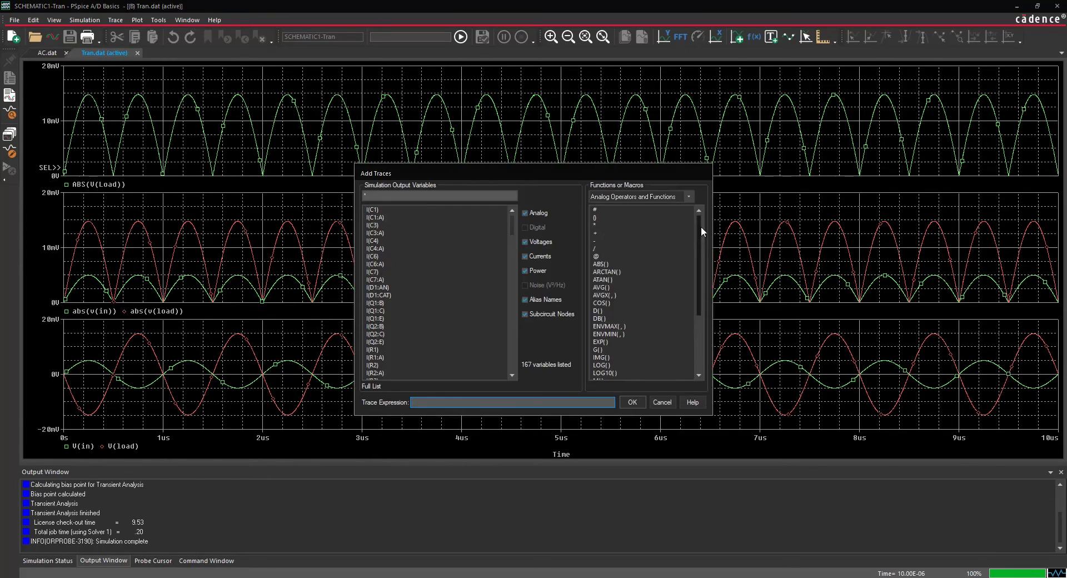
{"action": "mouse_move", "coordinate": [701, 226]}
{"action": "left_mouse_down"}
{"action": "mouse_move", "coordinate": [699, 285]}
{"action": "mouse_move", "coordinate": [692, 205]}
{"action": "left_mouse_up"}
{"action": "left_click", "coordinate": [687, 196]}
{"action": "left_click", "coordinate": [645, 211]}
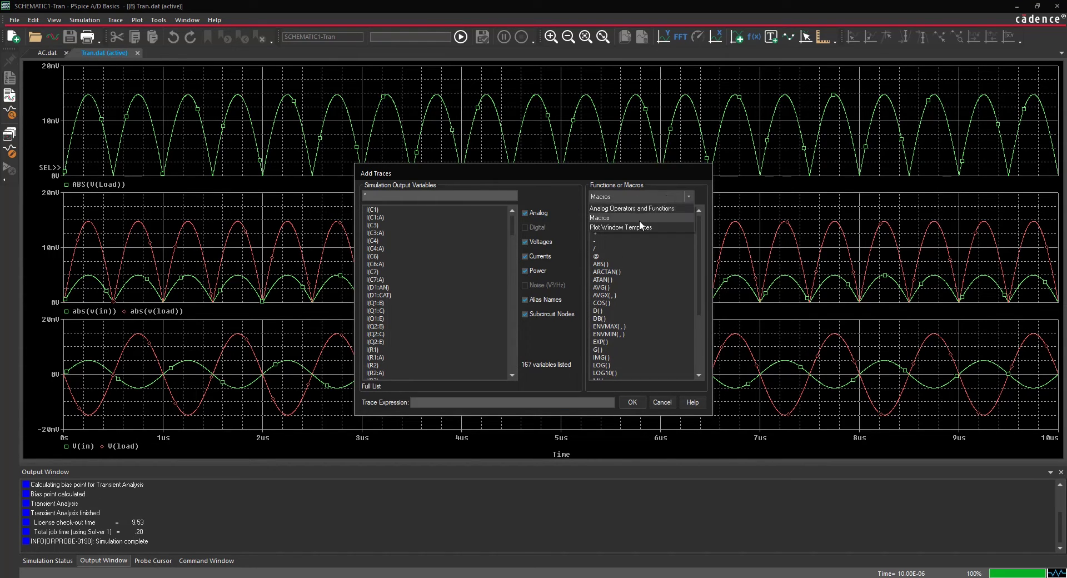
{"action": "left_click", "coordinate": [688, 196]}
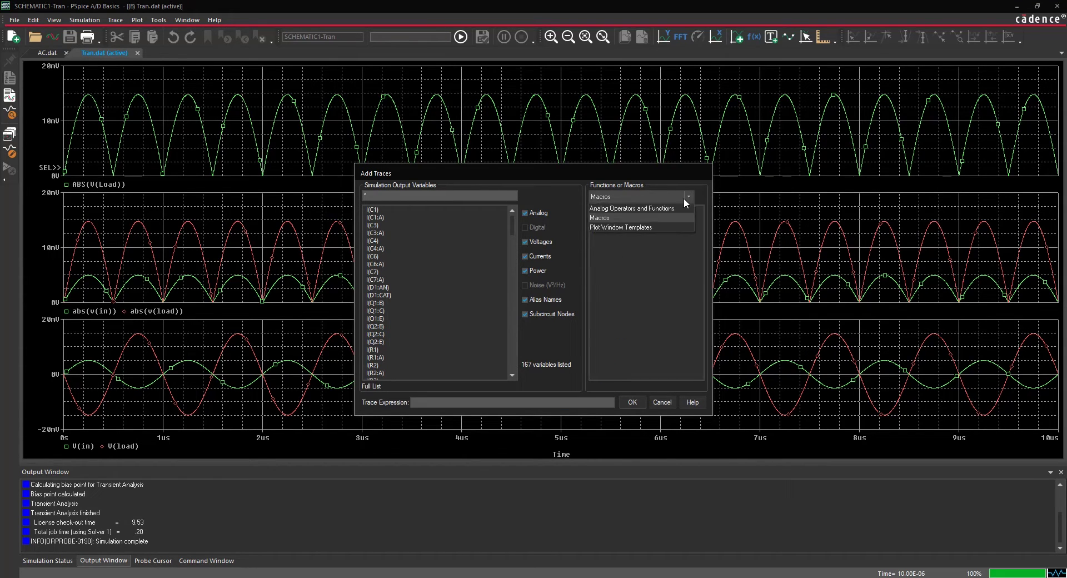
{"action": "left_click", "coordinate": [647, 224]}
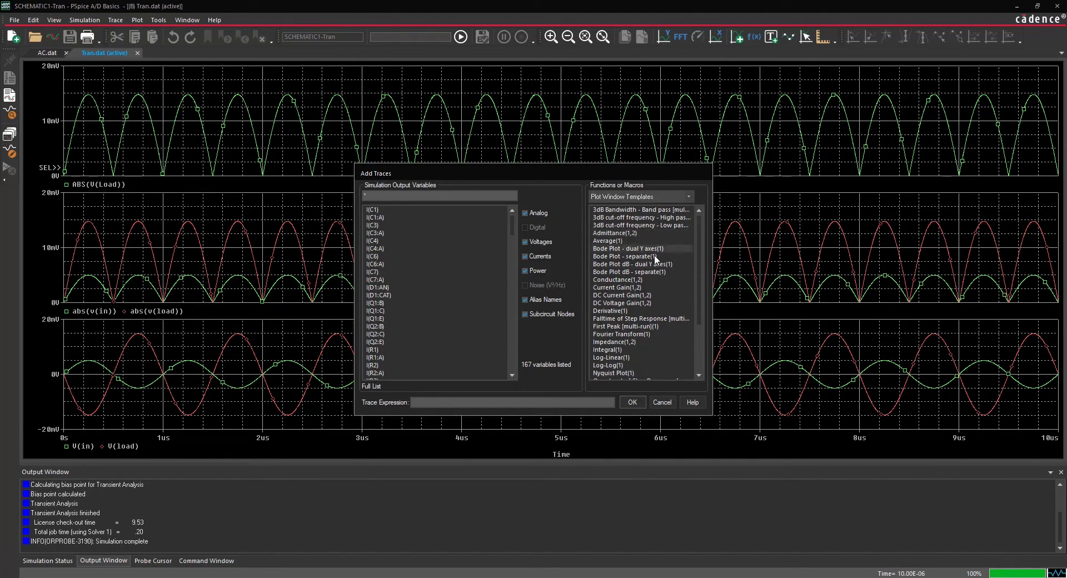
{"action": "scroll", "coordinate": [628, 322], "scroll_direction": "down", "scroll_amount": 1}
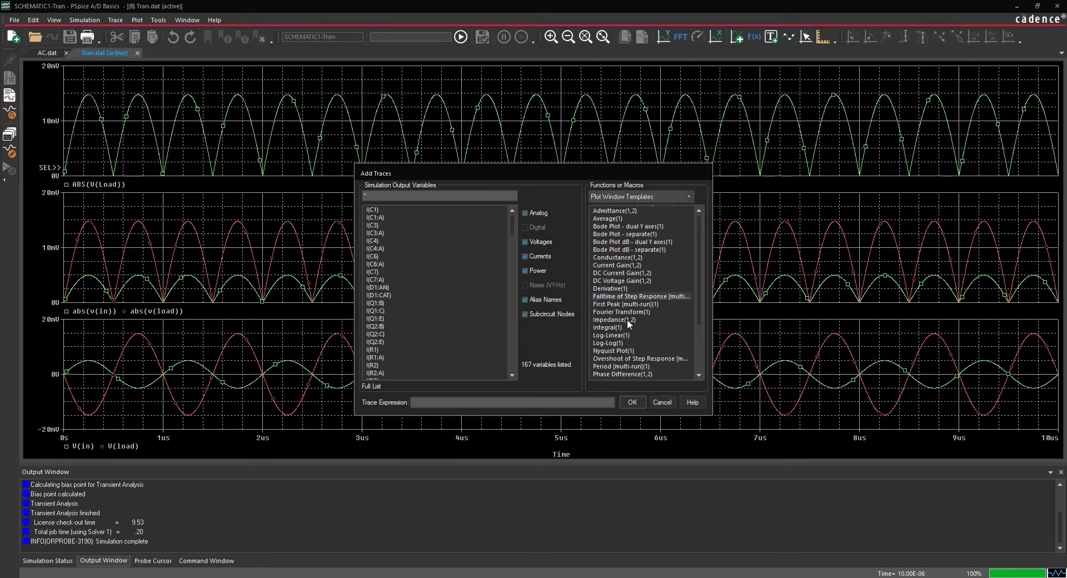
{"action": "scroll", "coordinate": [627, 316], "scroll_direction": "down", "scroll_amount": 2}
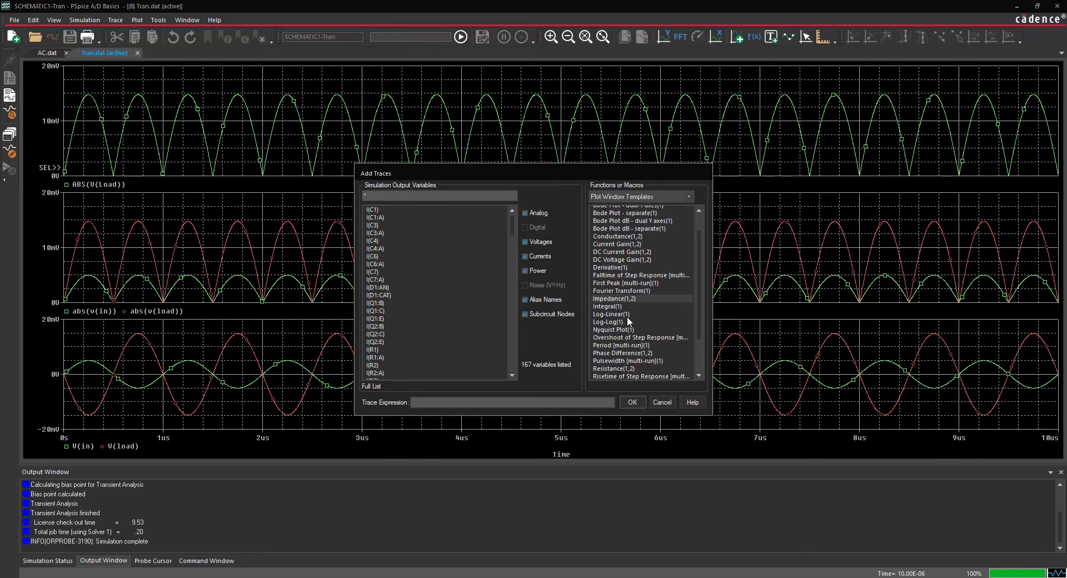
{"action": "left_click", "coordinate": [663, 402]}
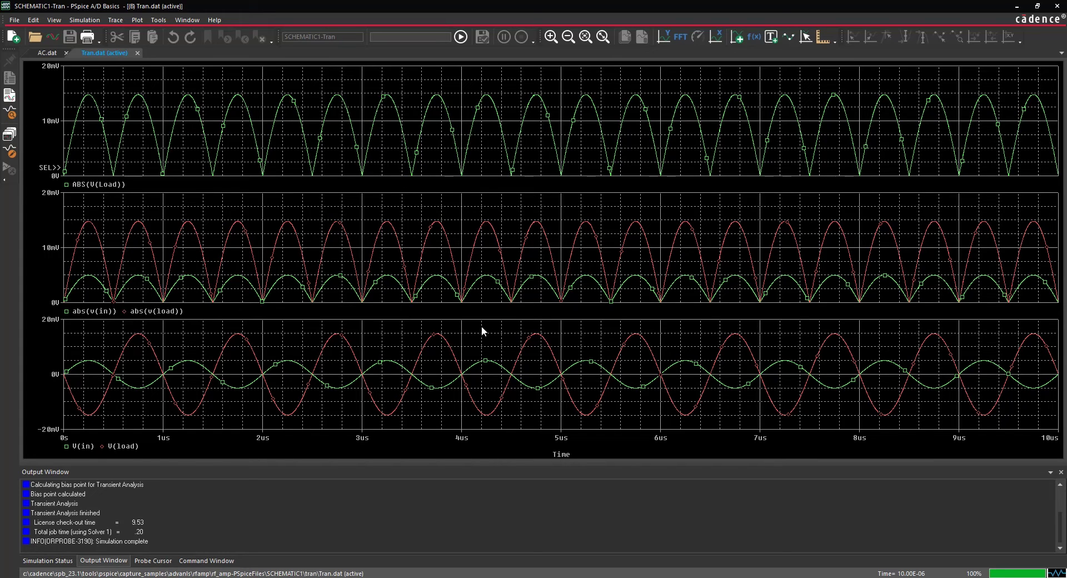
Step: Review the ABS(V(Load)) trace's colour and symbol options, leaving them unchanged
{"action": "right_click", "coordinate": [273, 124]}
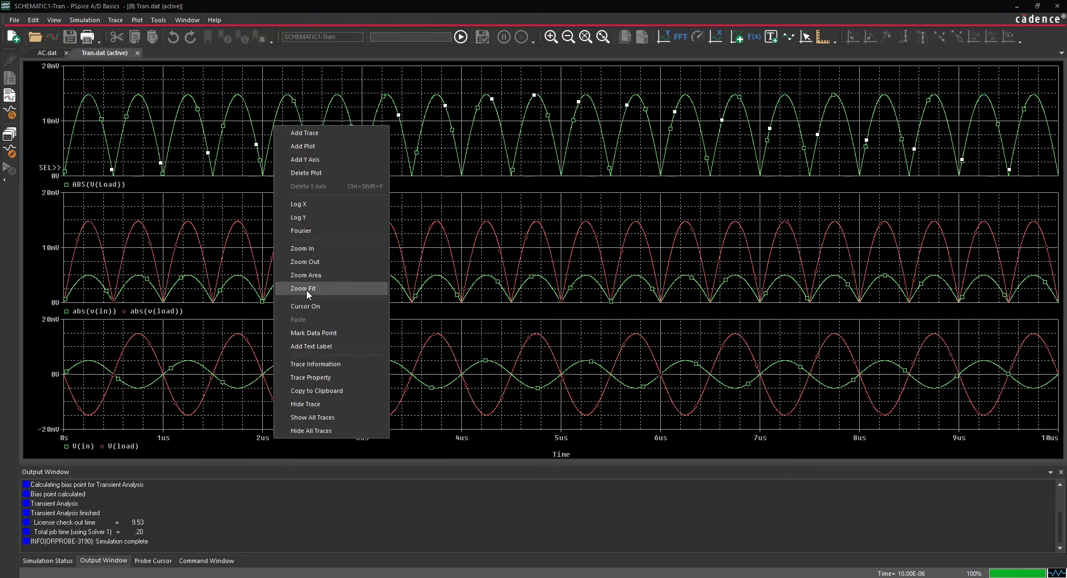
{"action": "left_click", "coordinate": [334, 377]}
{"action": "left_click", "coordinate": [100, 64]}
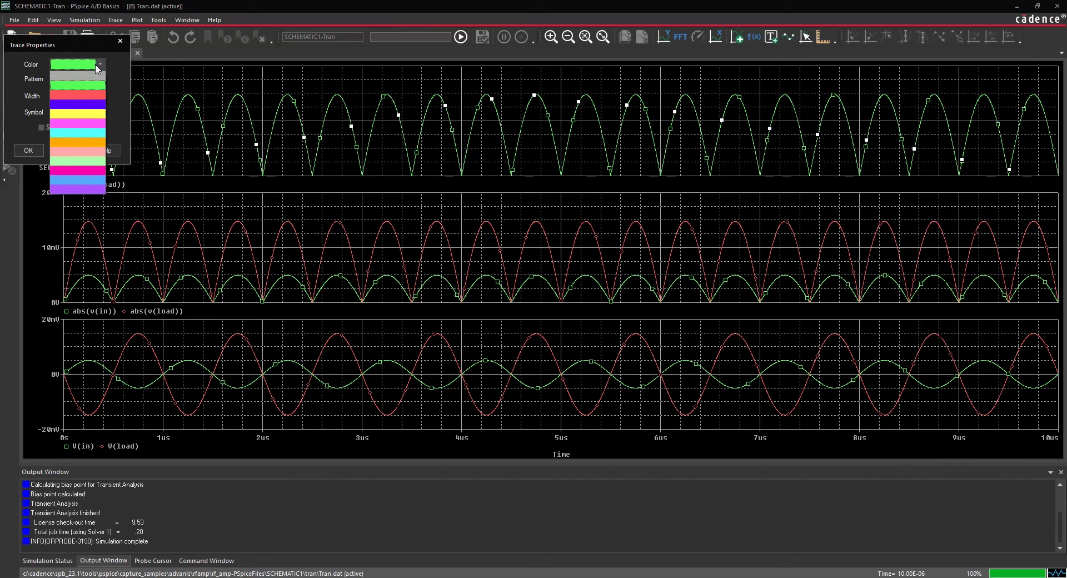
{"action": "left_click", "coordinate": [102, 101]}
{"action": "left_click", "coordinate": [100, 115]}
{"action": "left_click", "coordinate": [69, 149]}
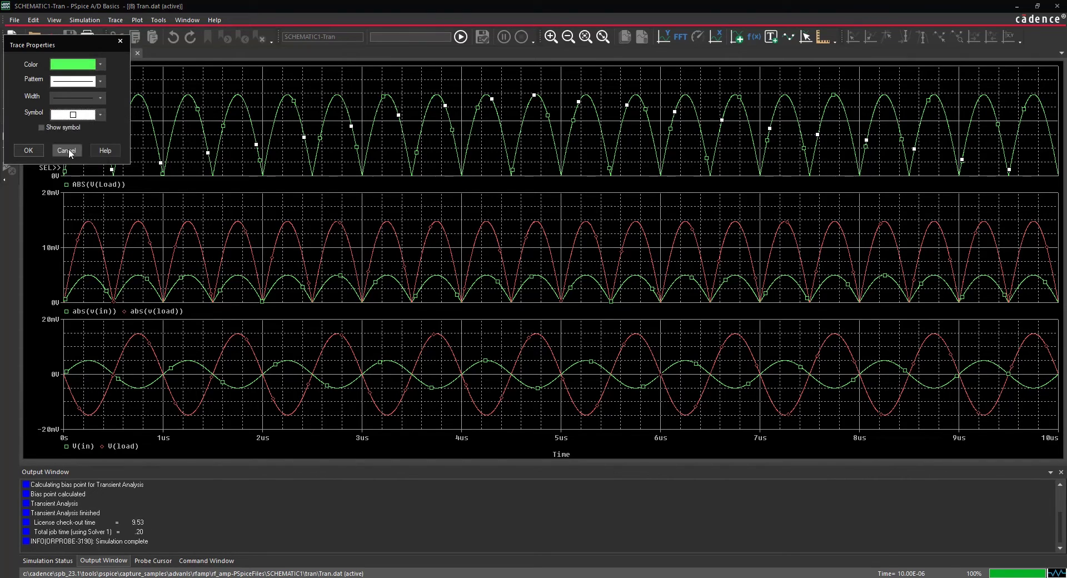
{"action": "left_click", "coordinate": [62, 152]}
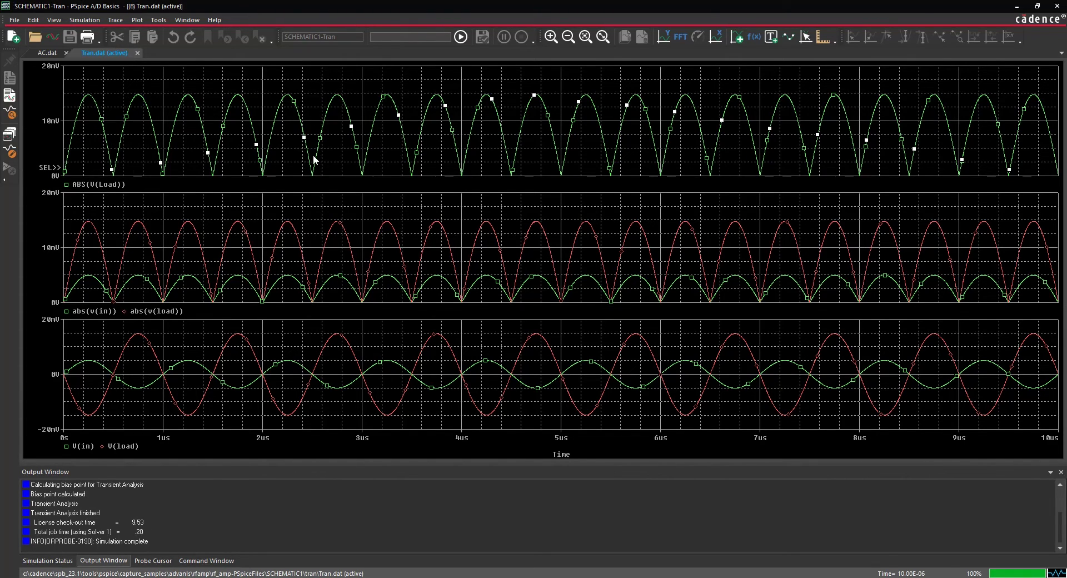
Step: Bring up the top plot's context menu again
{"action": "right_click", "coordinate": [326, 148]}
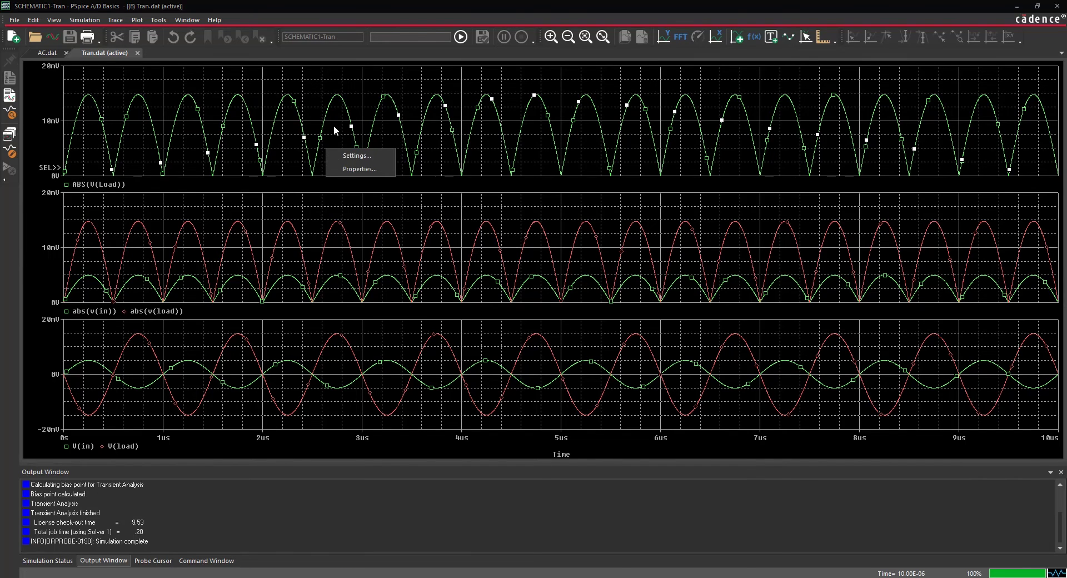
{"action": "left_click", "coordinate": [356, 73]}
{"action": "right_click", "coordinate": [347, 105]}
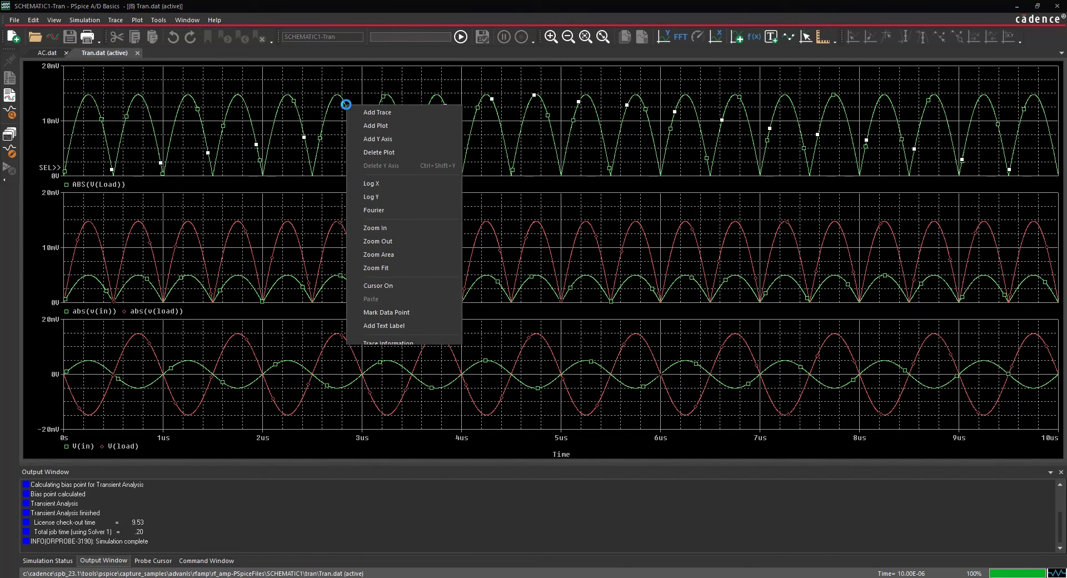
Step: Turn cursors on and step cursor 1 along ABS(V(Load)) through its peaks and troughs
{"action": "left_click", "coordinate": [401, 289]}
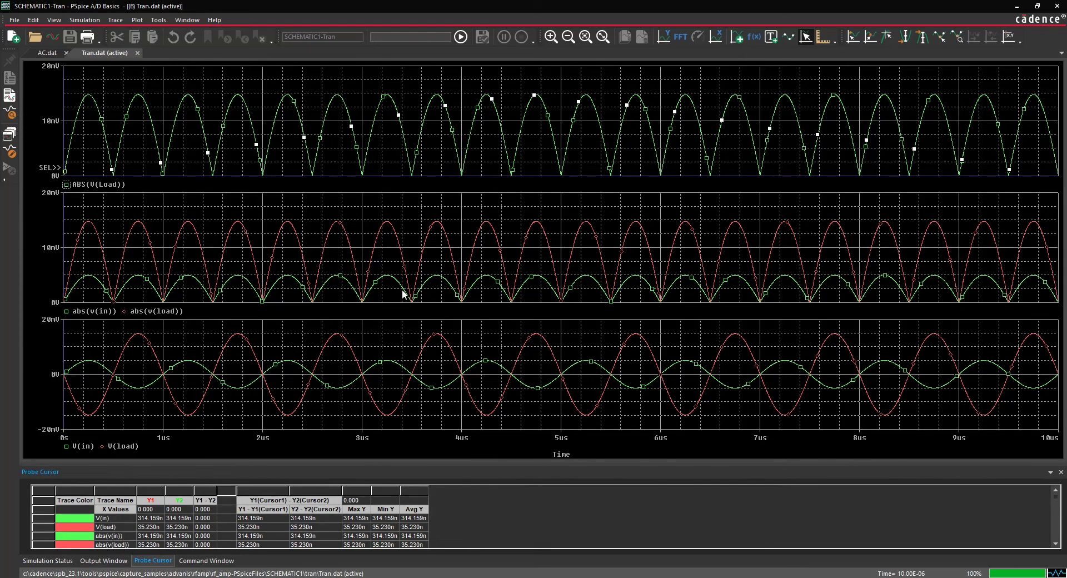
{"action": "left_click", "coordinate": [271, 146]}
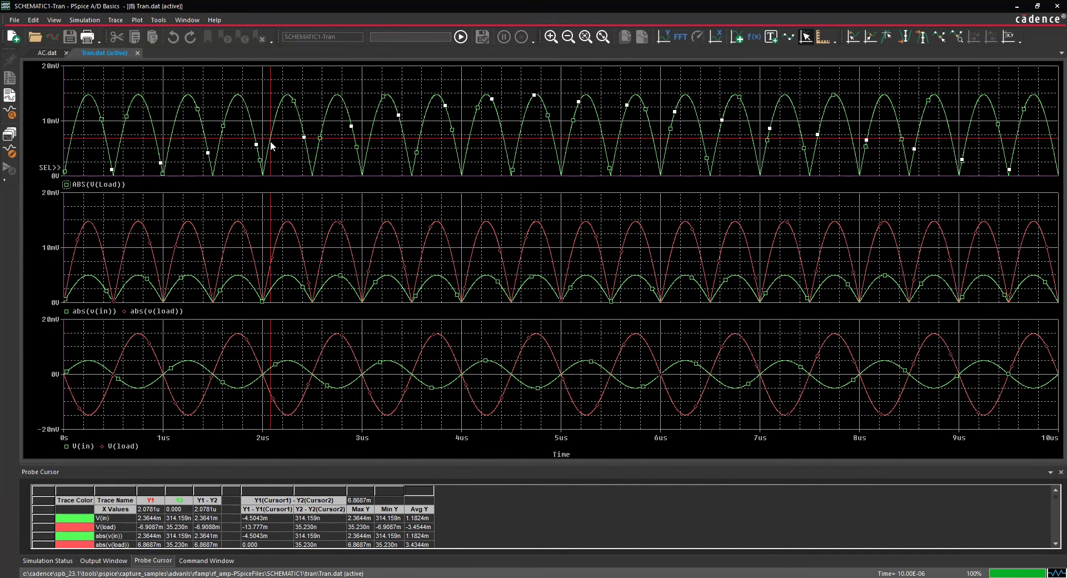
{"action": "key", "text": "Right"}
{"action": "key", "text": "Right"}
{"action": "key", "text": "Right"}
{"action": "key", "text": "Right"}
{"action": "key", "text": "Right"}
{"action": "key", "text": "Right"}
{"action": "key", "text": "Right"}
{"action": "key", "text": "Right"}
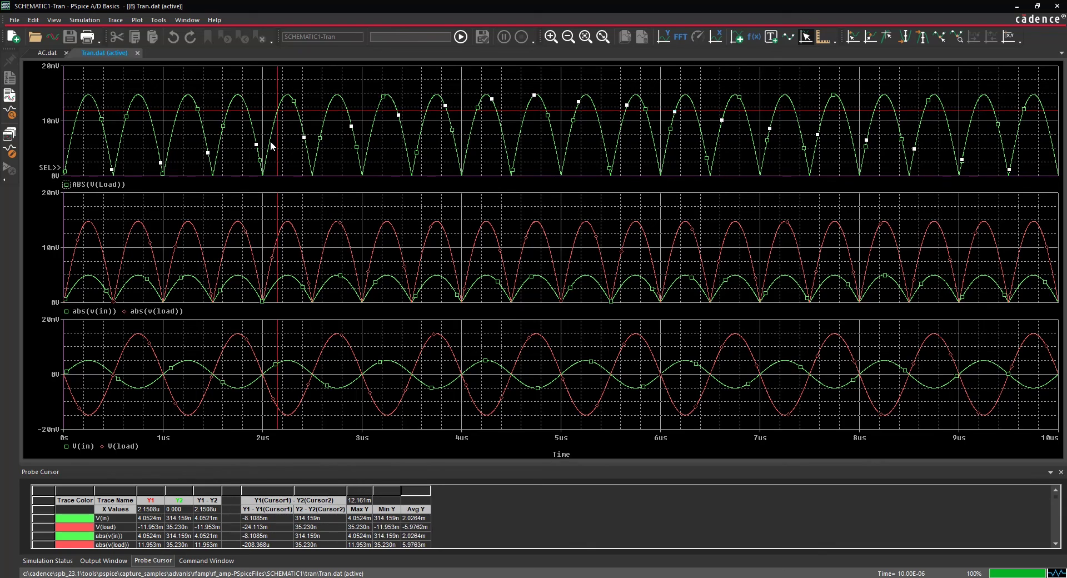
{"action": "key", "text": "Right"}
{"action": "key", "text": "Right"}
{"action": "key", "text": "Right"}
{"action": "key", "text": "Right"}
{"action": "key", "text": "Right"}
{"action": "key", "text": "Right"}
{"action": "key", "text": "Right"}
{"action": "key", "text": "Right"}
{"action": "key", "text": "Right"}
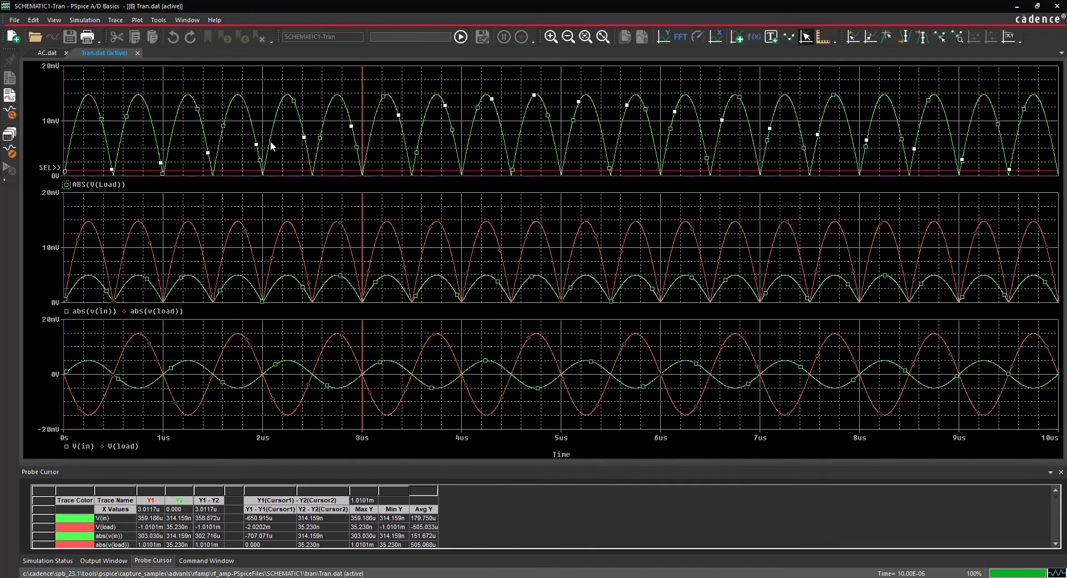
{"action": "key", "text": "Right"}
{"action": "key", "text": "Right"}
{"action": "key", "text": "Right"}
{"action": "key", "text": "Right"}
{"action": "key", "text": "Right"}
{"action": "key", "text": "Right"}
{"action": "key", "text": "Right"}
{"action": "key", "text": "Right"}
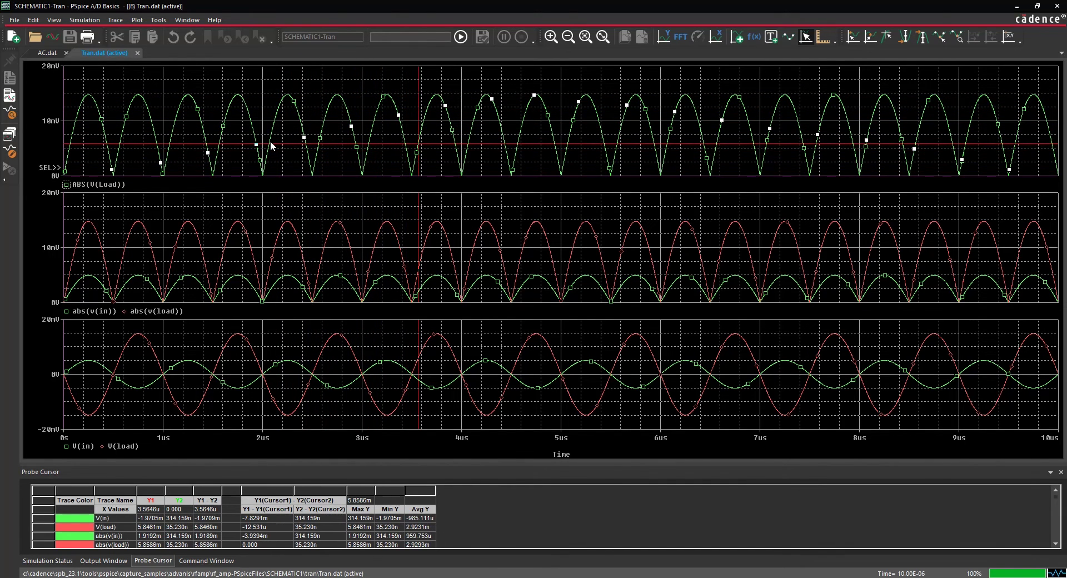
{"action": "key", "text": "Right"}
{"action": "key", "text": "Right"}
{"action": "key", "text": "Right"}
{"action": "key", "text": "Right"}
{"action": "key", "text": "Right"}
{"action": "key", "text": "Right"}
{"action": "key", "text": "Right"}
{"action": "key", "text": "Right"}
{"action": "key", "text": "Right"}
{"action": "key", "text": "Right"}
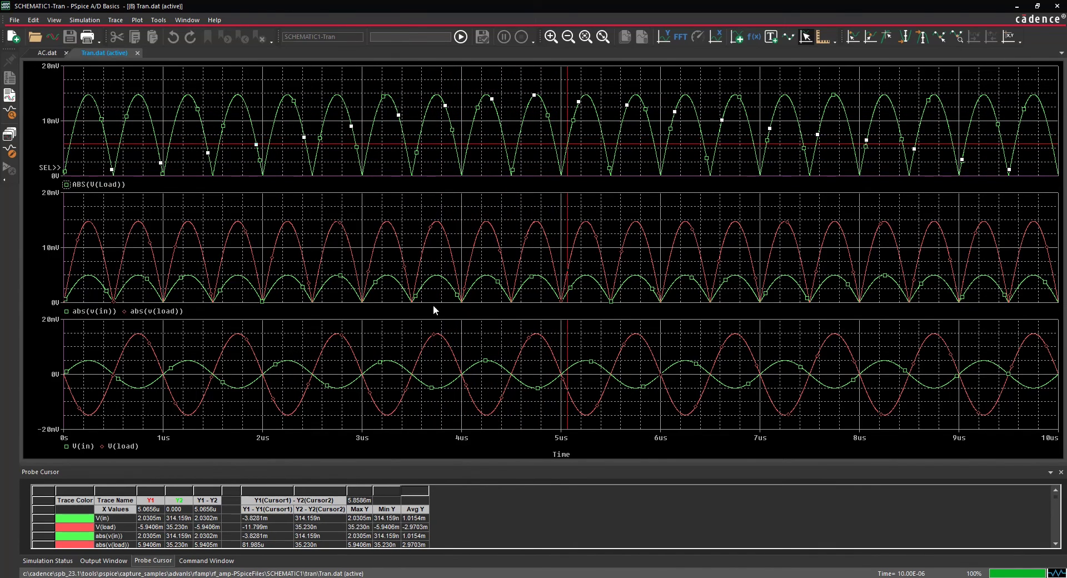
Step: Move cursor 1 onto the middle plot at 3.7765us, reading 14.573m for V(load)
{"action": "left_click", "coordinate": [422, 251]}
{"action": "left_click", "coordinate": [422, 251]}
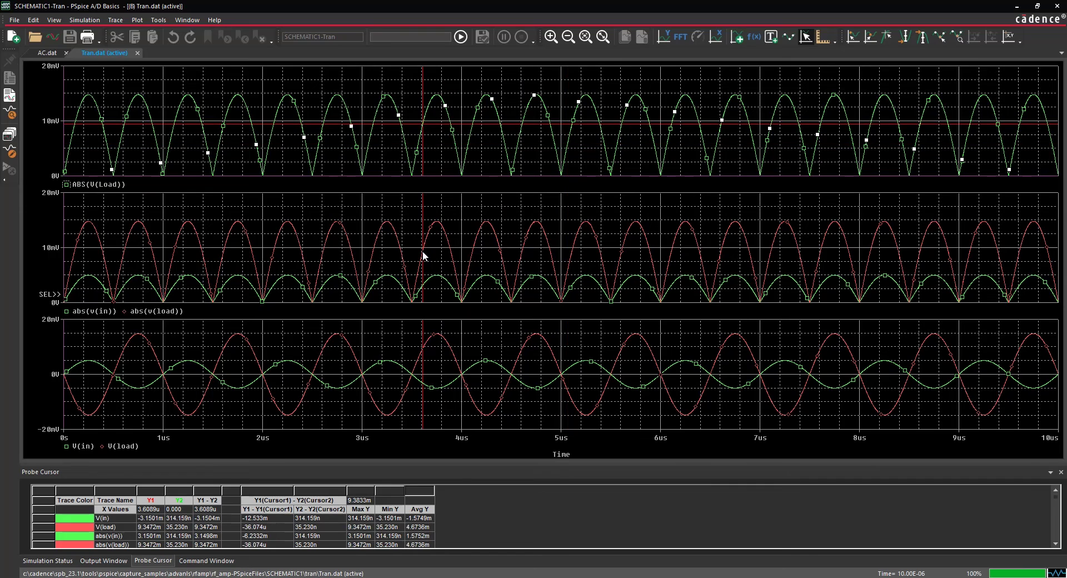
{"action": "key", "text": "Right"}
{"action": "key", "text": "Right"}
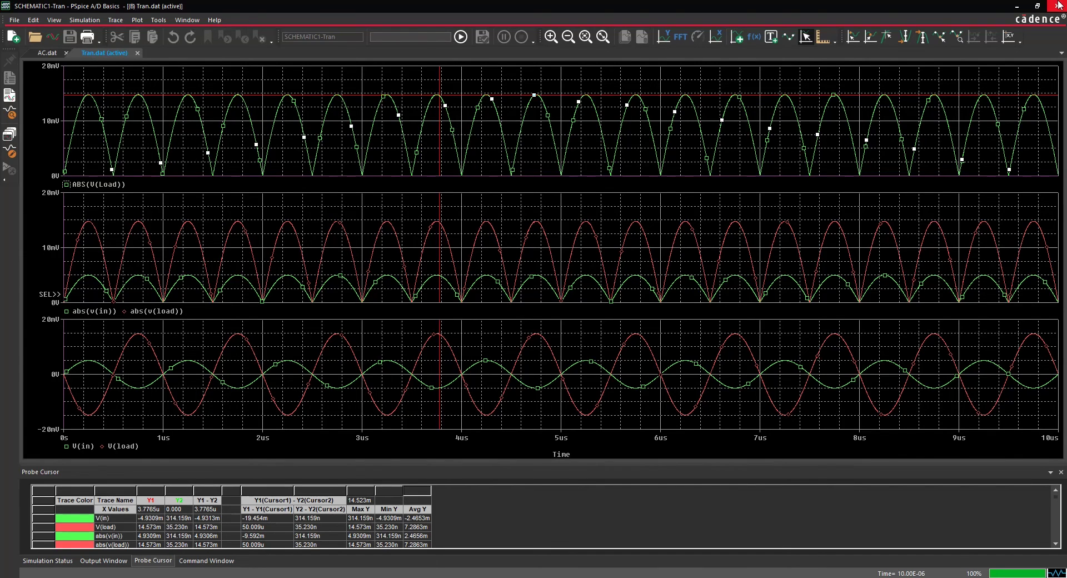
Step: Close PSpice A/D, rerun the transient simulation, and return to the Capture schematic
{"action": "left_click", "coordinate": [1058, 5]}
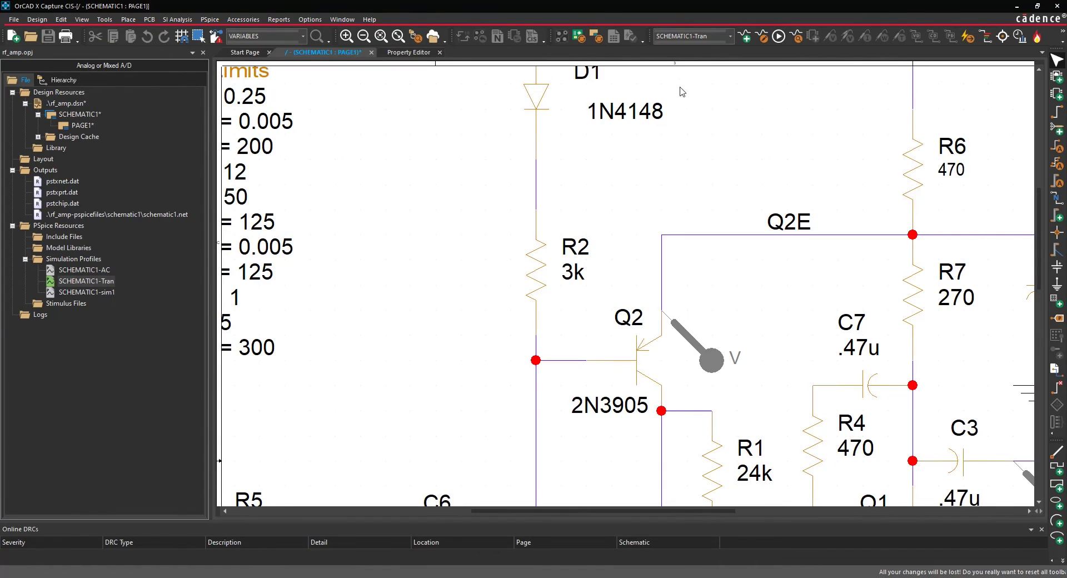
{"action": "left_click", "coordinate": [778, 41]}
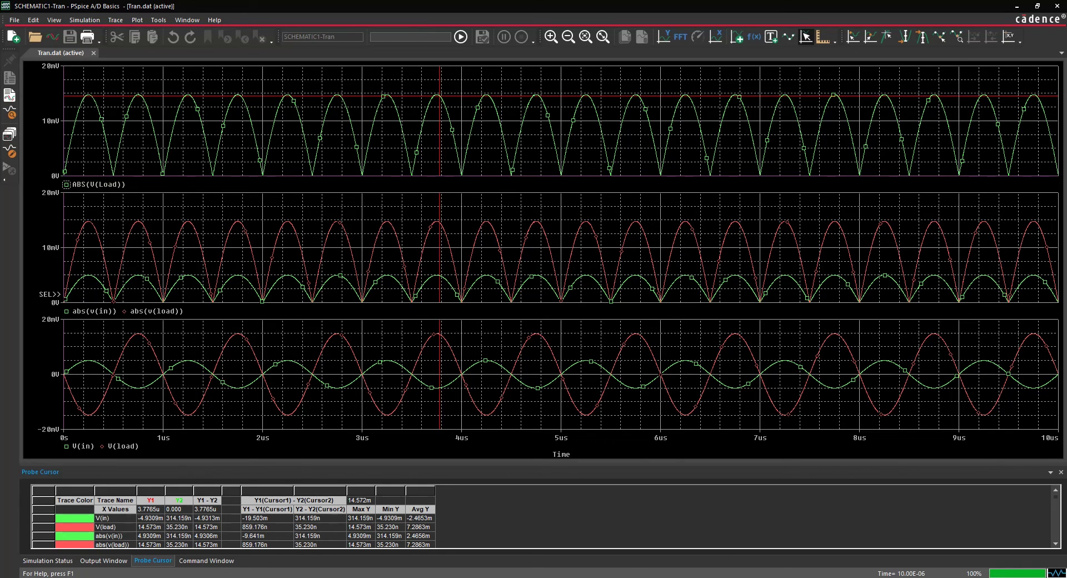
{"action": "key", "text": "alt+Tab"}
Step: Zoom the schematic and select R4's 470 value
{"action": "scroll", "coordinate": [671, 249], "scroll_direction": "down", "scroll_amount": 3}
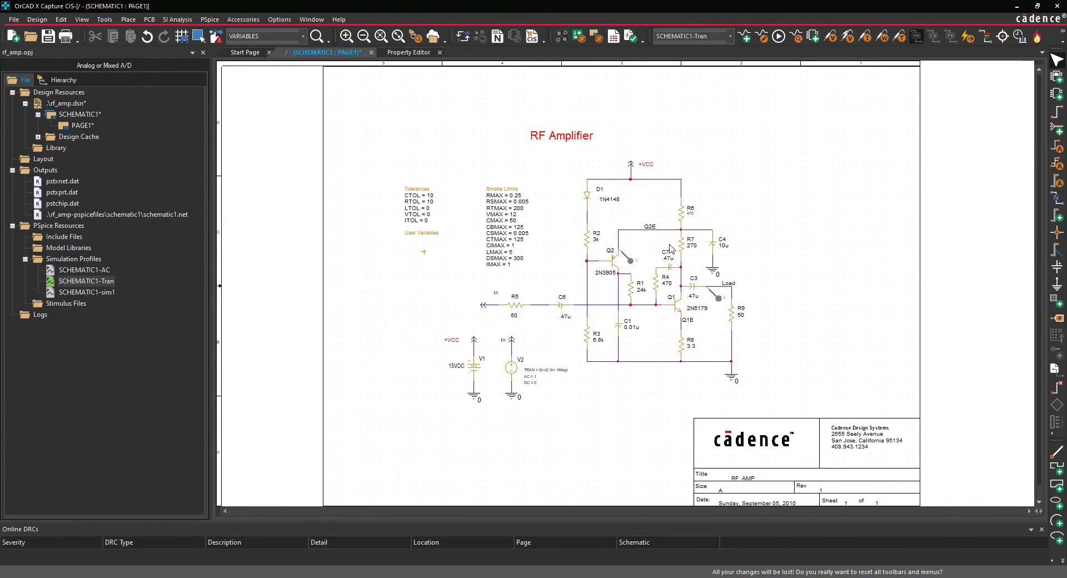
{"action": "scroll", "coordinate": [695, 274], "scroll_direction": "up", "scroll_amount": 3}
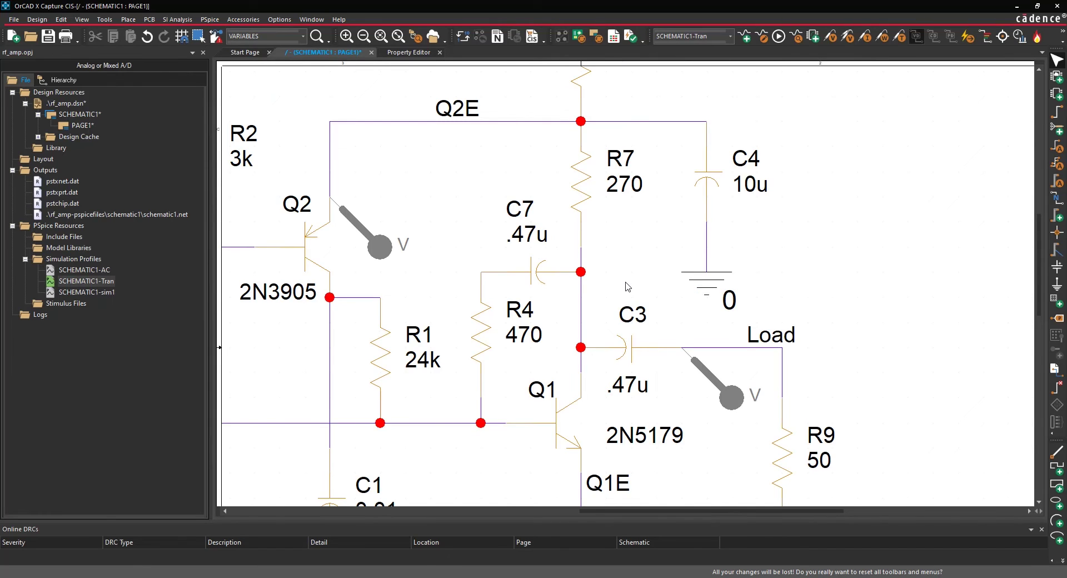
{"action": "scroll", "coordinate": [628, 286], "scroll_direction": "down", "scroll_amount": 2}
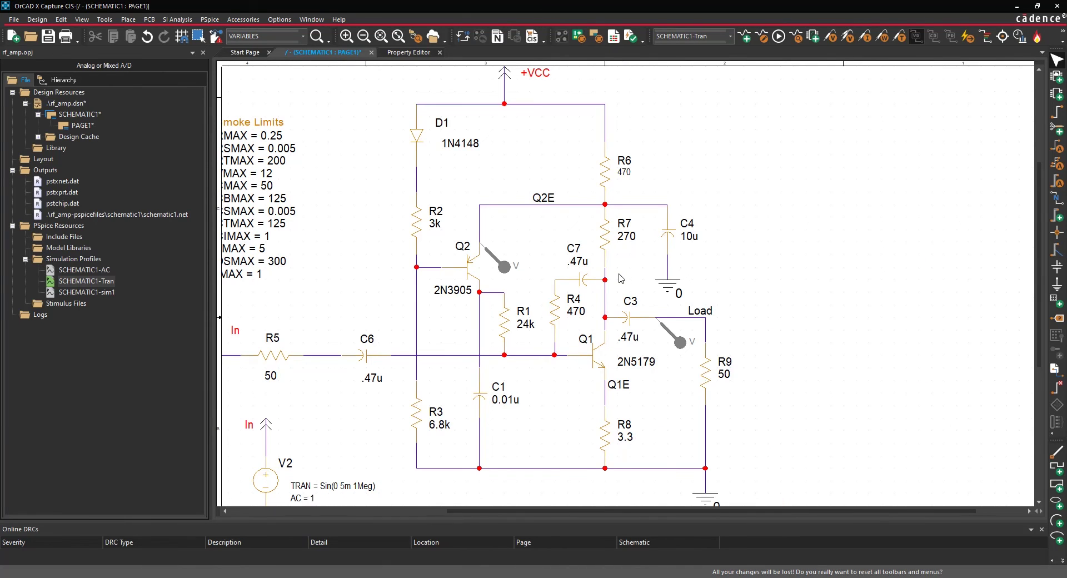
{"action": "left_click", "coordinate": [571, 315]}
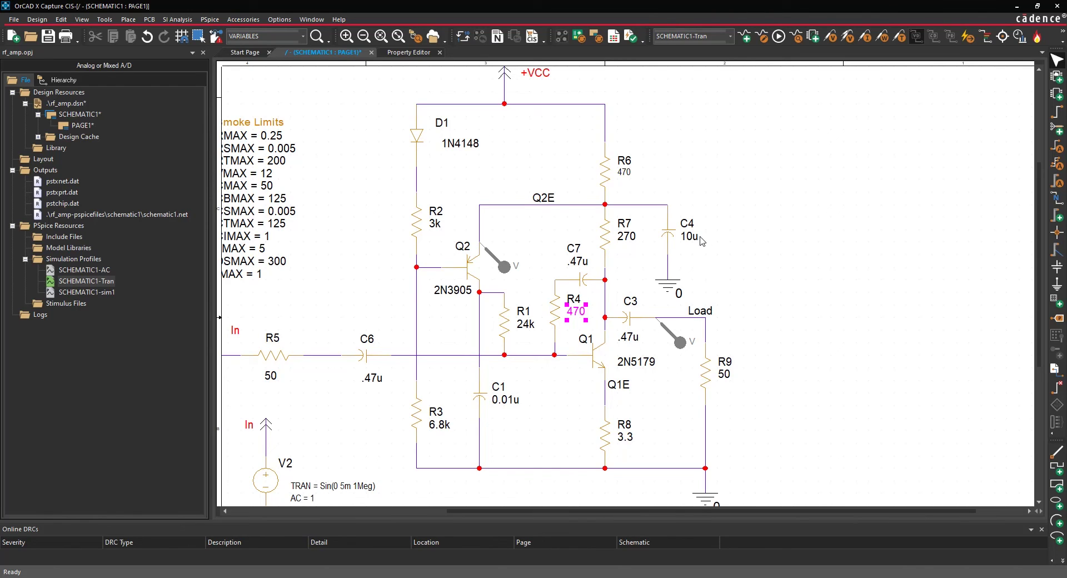
Step: Make SCHEMATIC1-AC the active profile, run it, and bring up the PSpice results
{"action": "left_click", "coordinate": [730, 36]}
{"action": "left_click", "coordinate": [679, 47]}
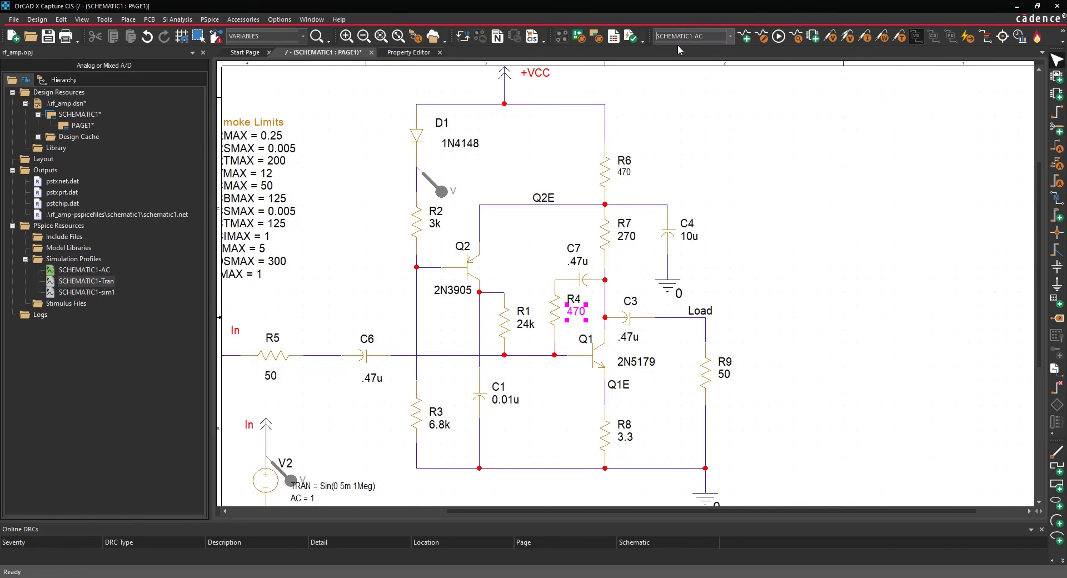
{"action": "left_click", "coordinate": [780, 42]}
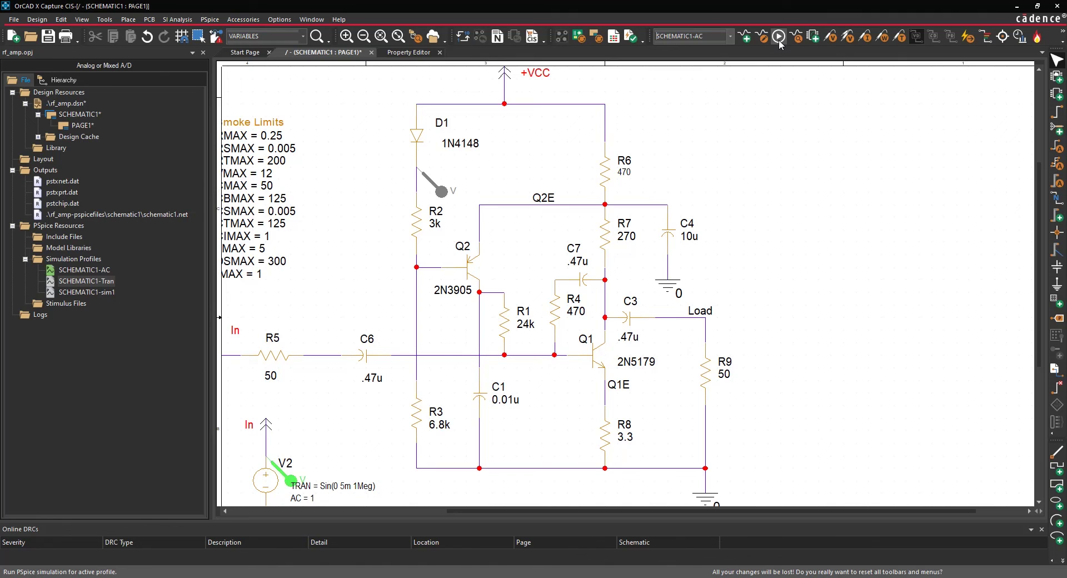
{"action": "mouse_move", "coordinate": [614, 575]}
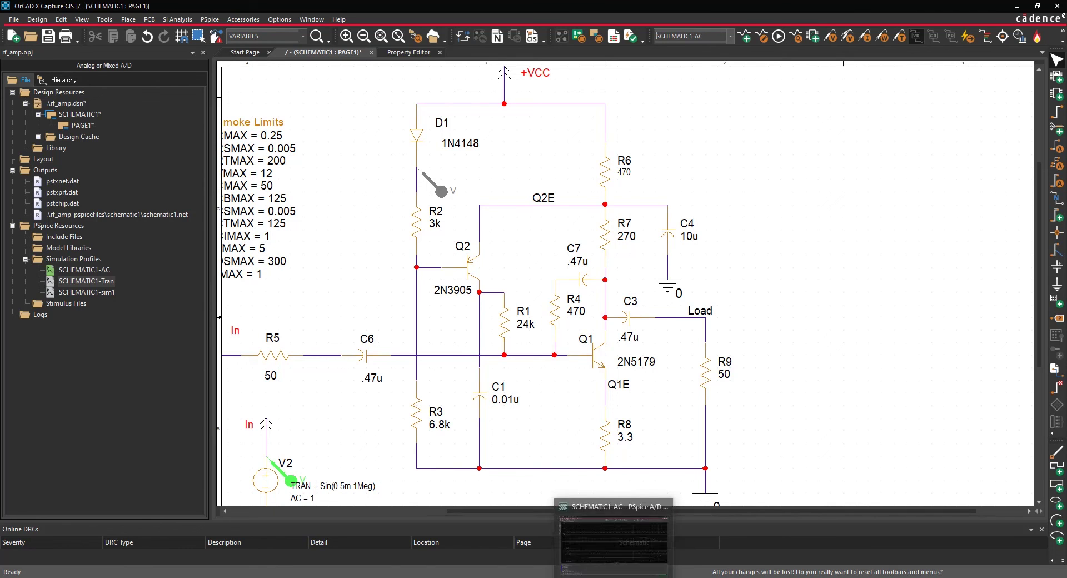
{"action": "left_click", "coordinate": [614, 540]}
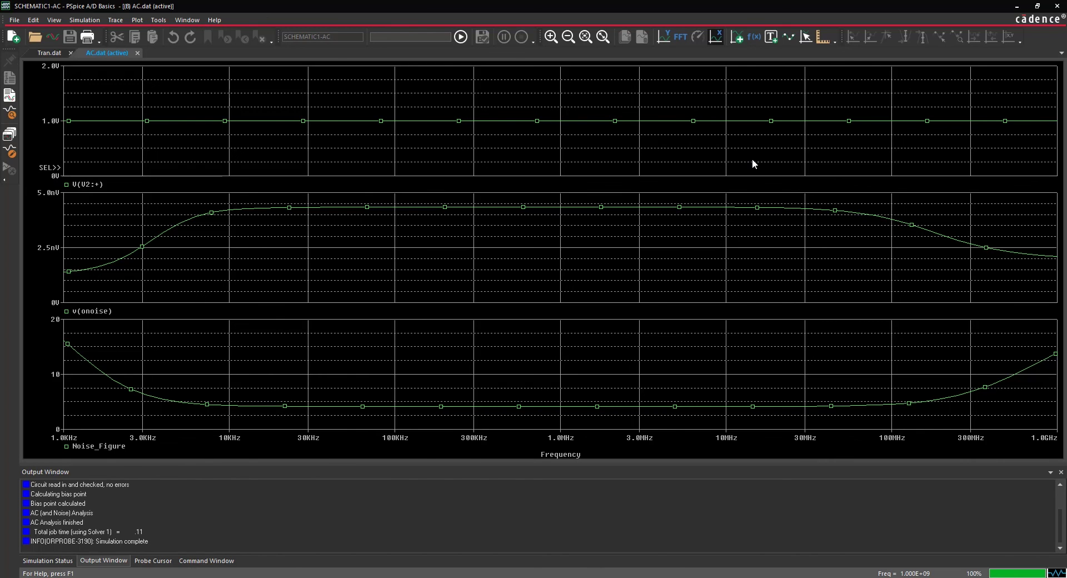